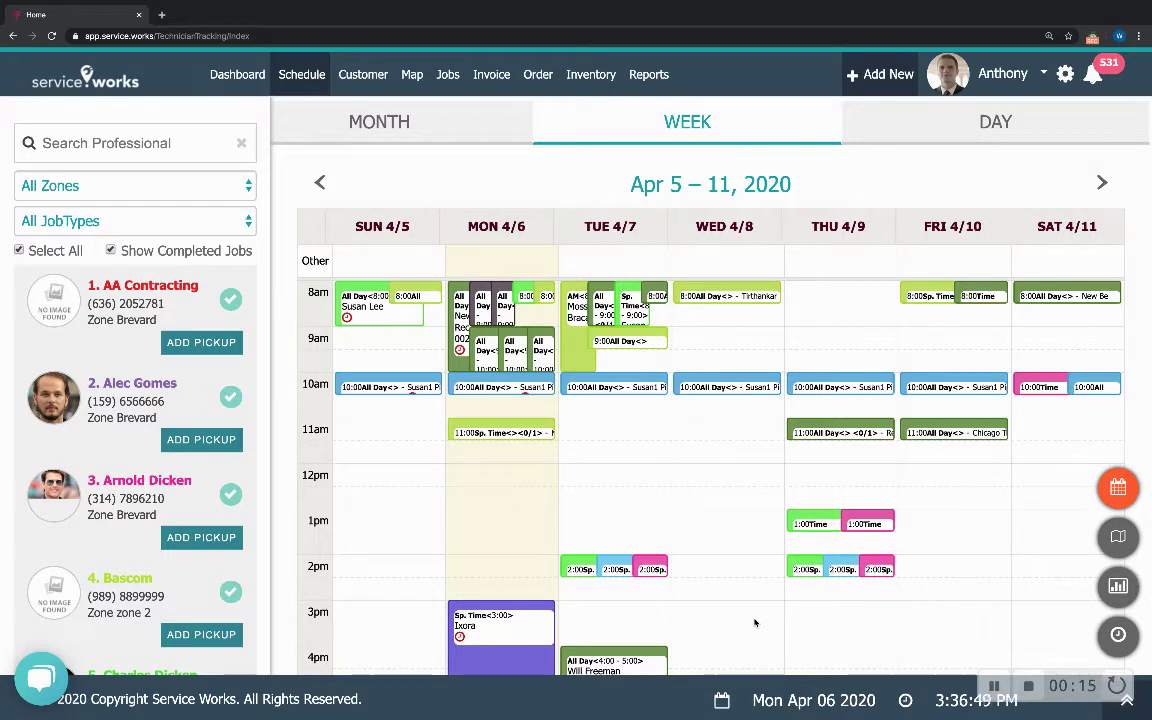
- Go from the weekly schedule to the Customers list and open the Add New options
{"action": "mouse_move", "coordinate": [375, 86]}
{"action": "left_click", "coordinate": [376, 111]}
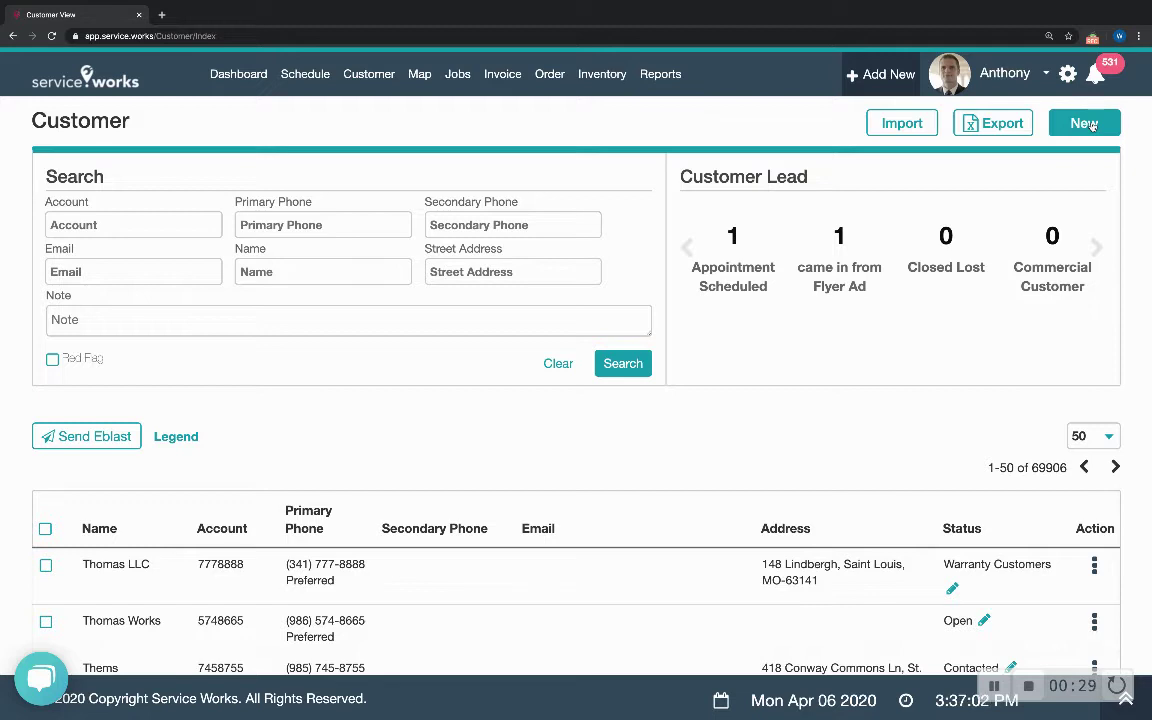
{"action": "left_click", "coordinate": [875, 75]}
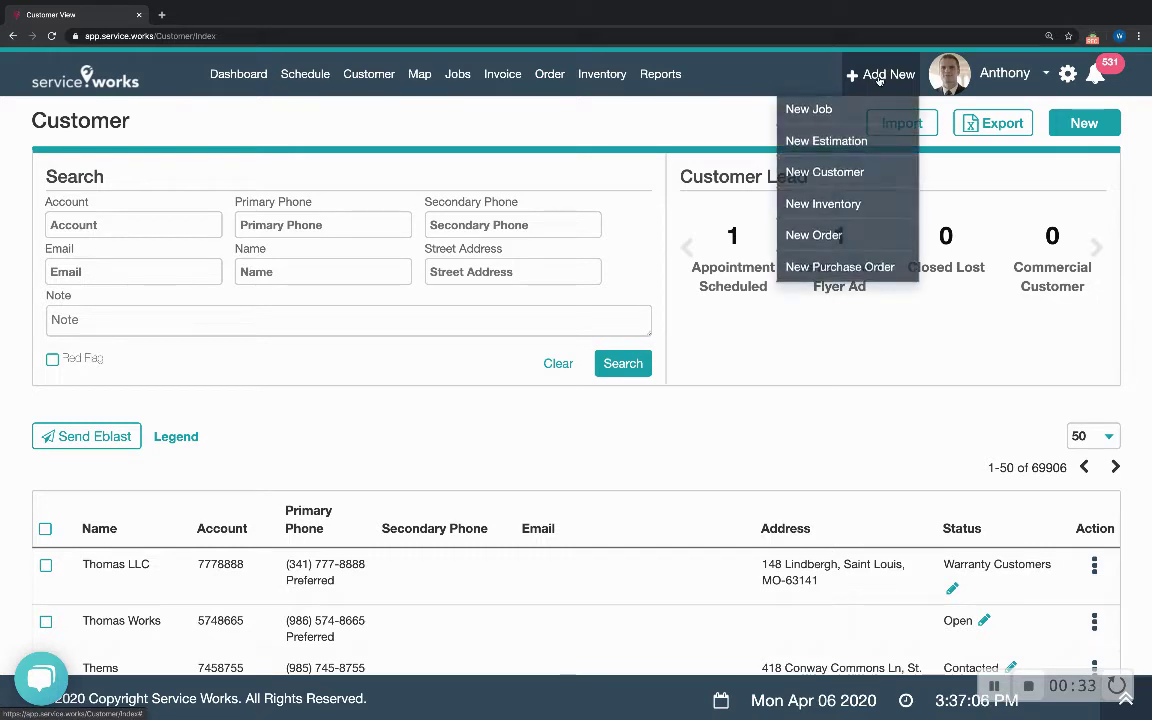
- Start a new customer and enter the customer's first name, last name and suggested e-mail
{"action": "left_click", "coordinate": [849, 176]}
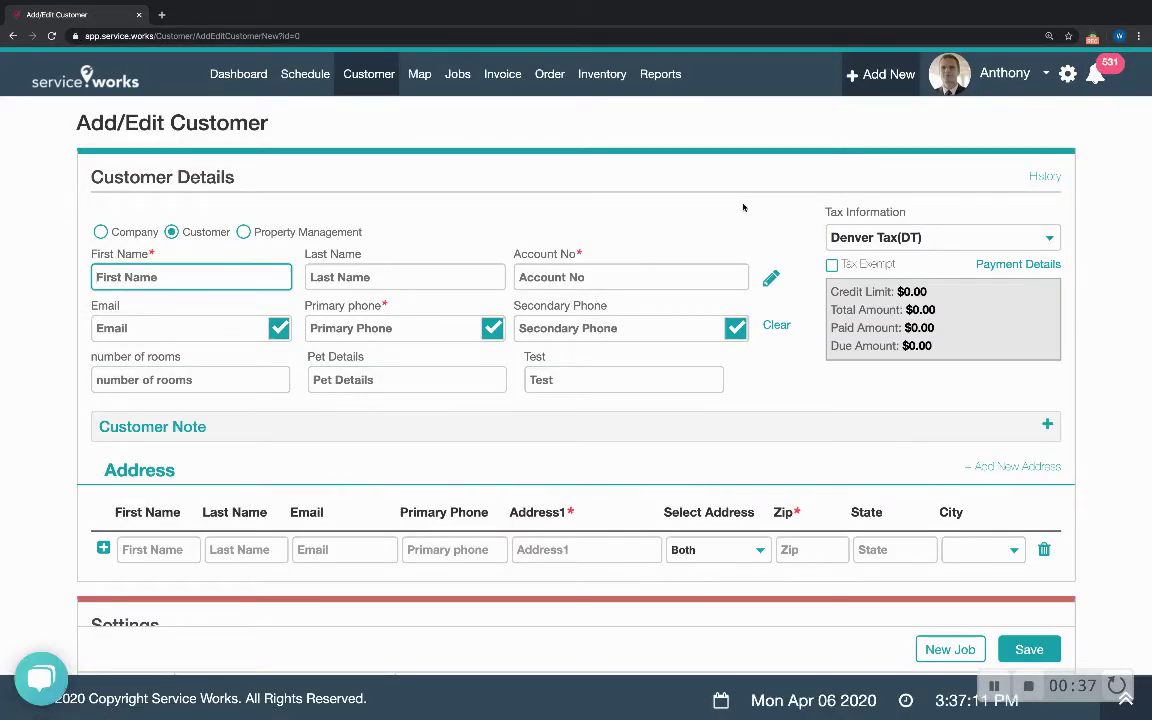
{"action": "scroll", "coordinate": [470, 200], "scroll_direction": "down", "scroll_amount": 3}
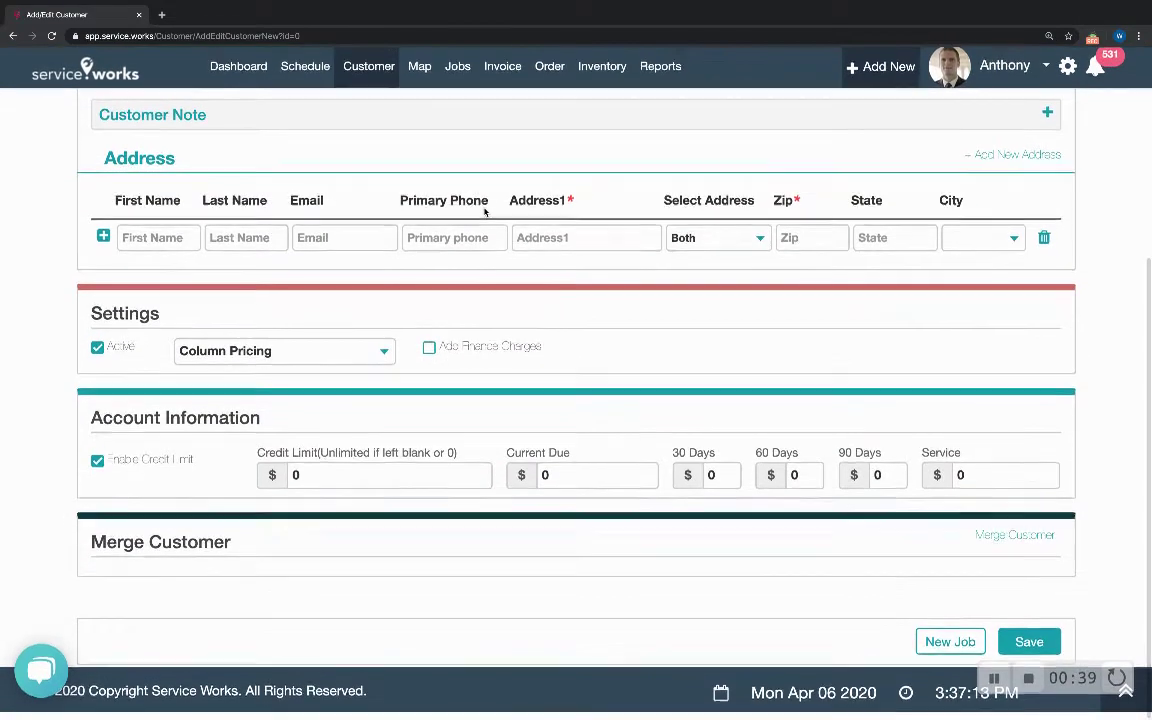
{"action": "scroll", "coordinate": [484, 208], "scroll_direction": "up", "scroll_amount": 3}
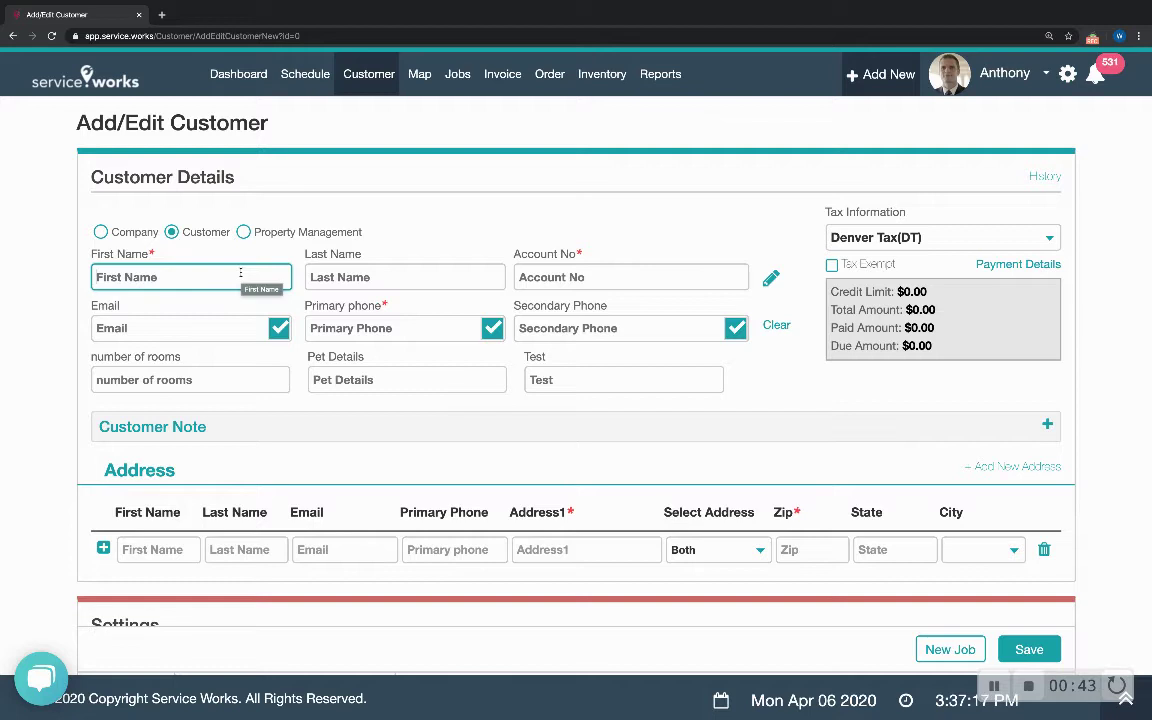
{"action": "type", "text": "Arnold"}
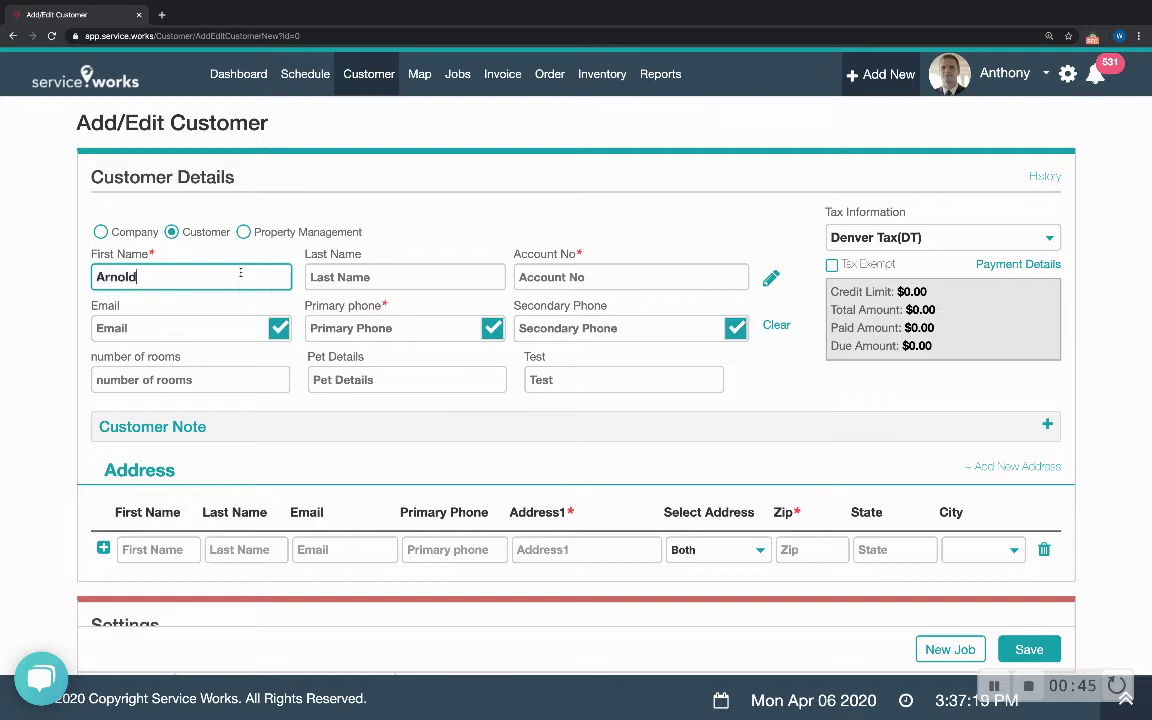
{"action": "key", "text": "Tab"}
{"action": "type", "text": "Palmer"}
{"action": "key", "text": "Tab"}
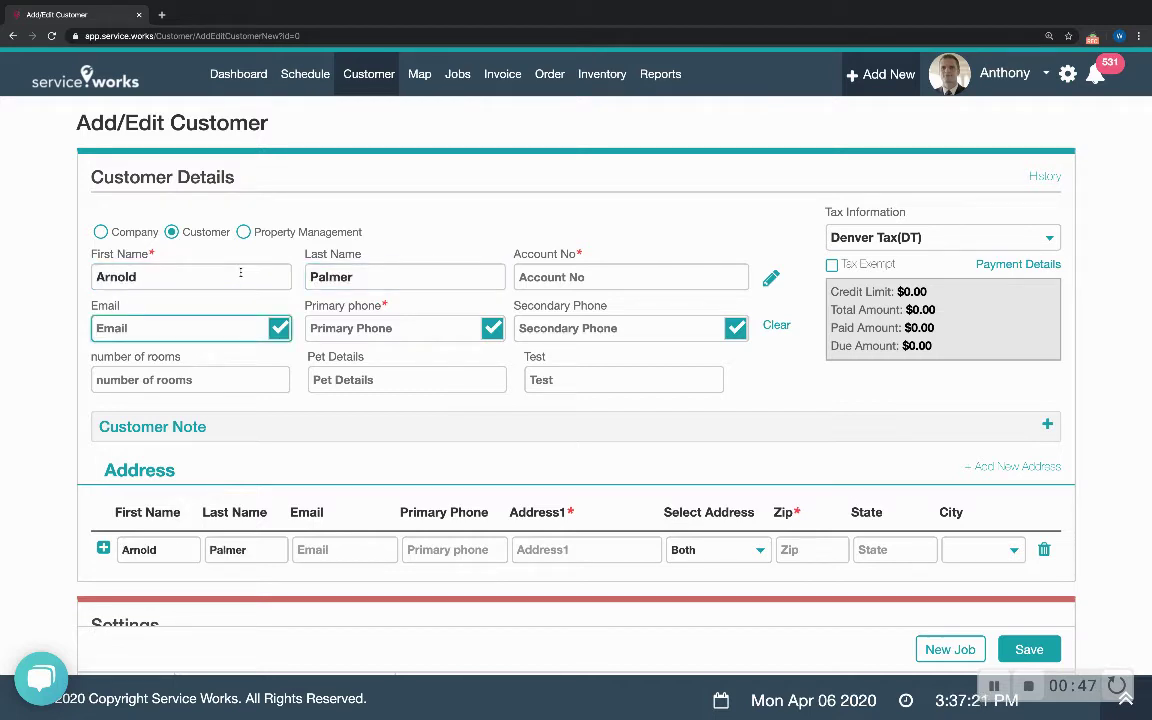
{"action": "type", "text": "will"}
{"action": "key", "text": "Down"}
{"action": "key", "text": "Return"}
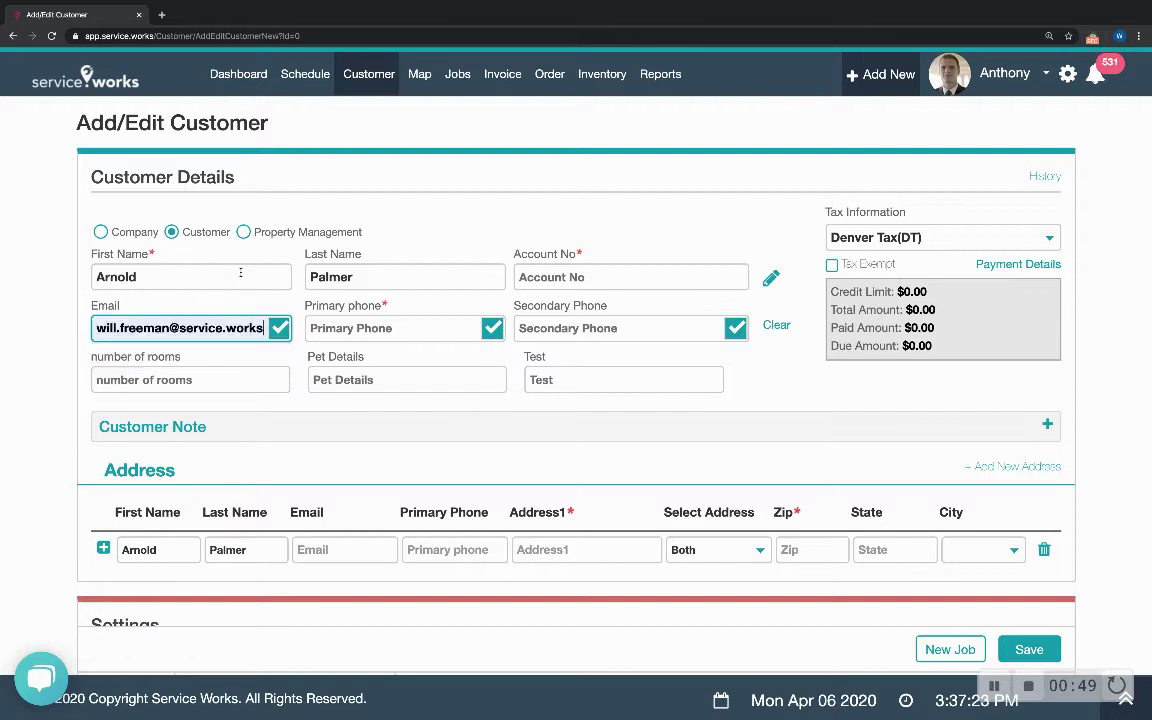
- Enter the customer's primary phone number so the account number auto-fills, then unlock it
{"action": "left_click", "coordinate": [407, 330]}
{"action": "type", "text": "314 "}
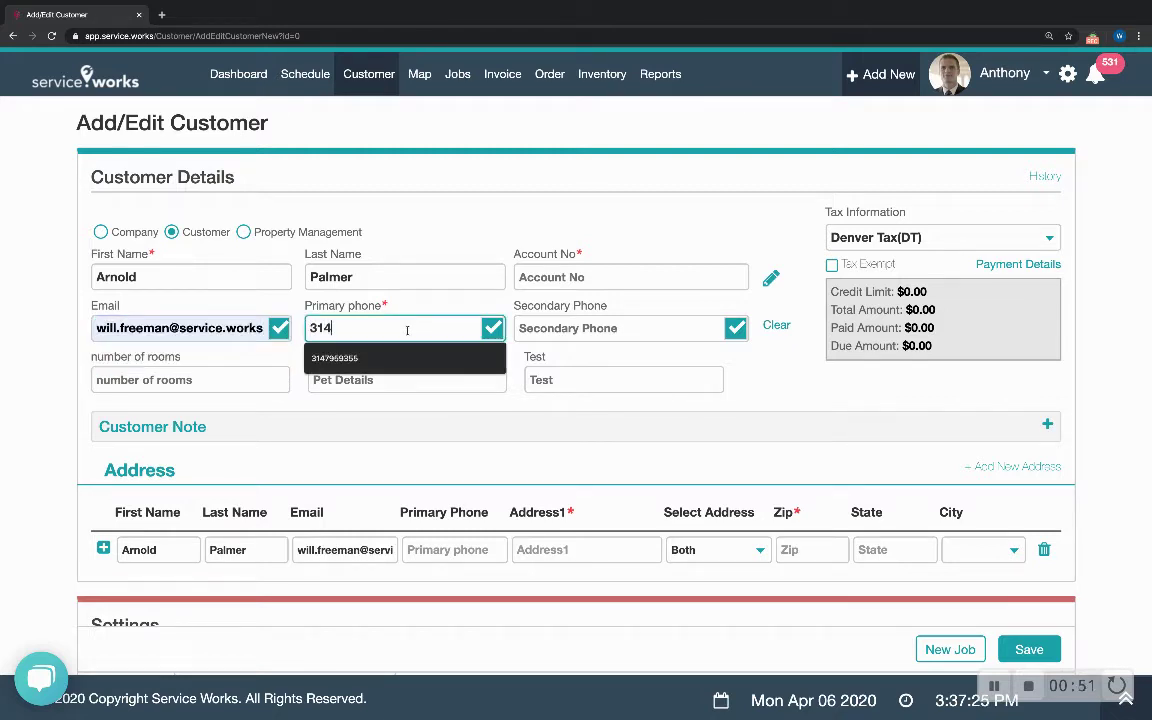
{"action": "type", "text": "555 "}
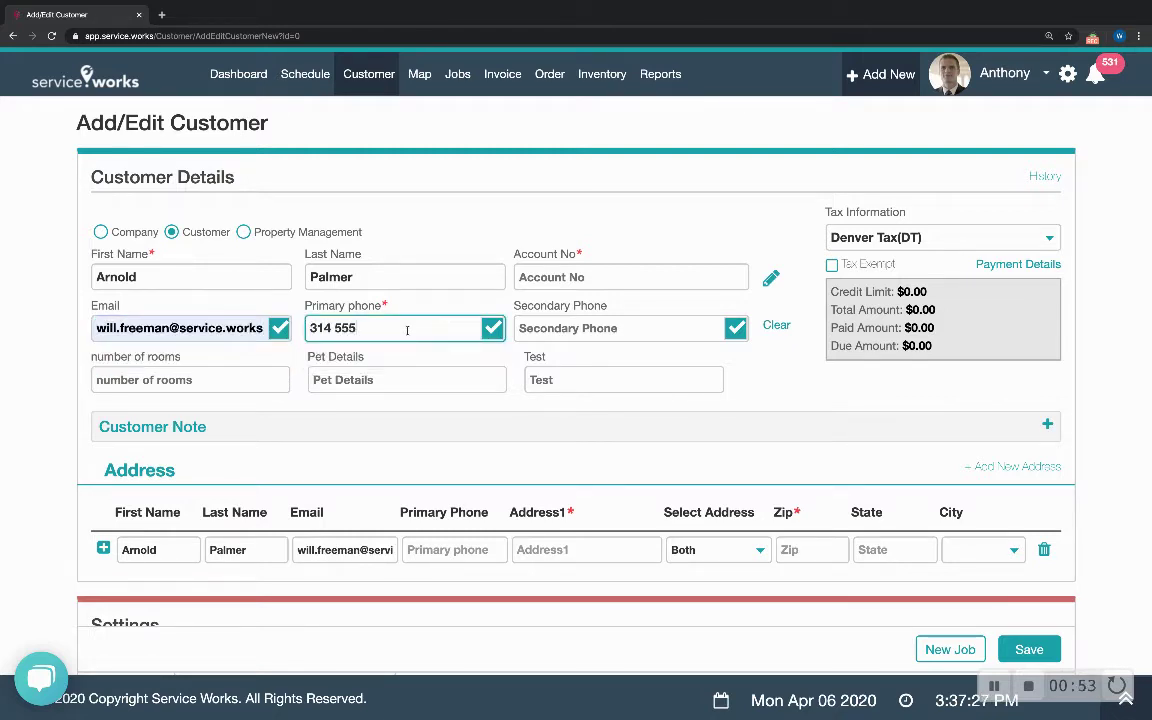
{"action": "type", "text": "8800"}
{"action": "left_click", "coordinate": [578, 254]}
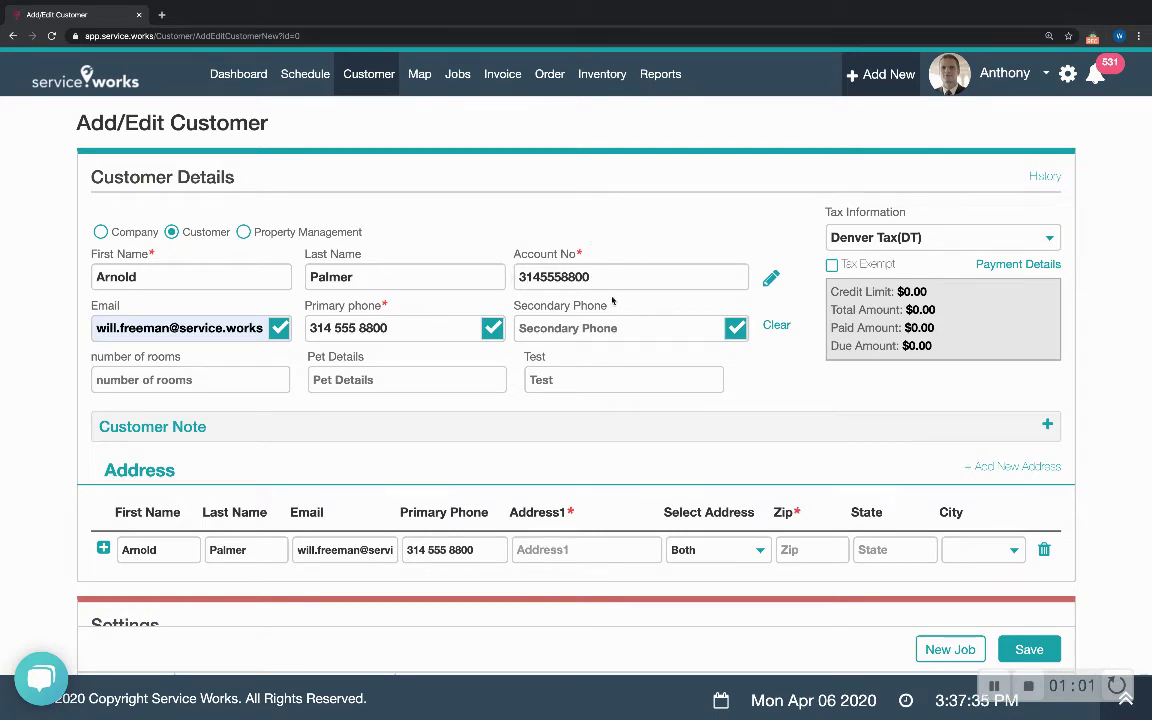
{"action": "left_click", "coordinate": [771, 279]}
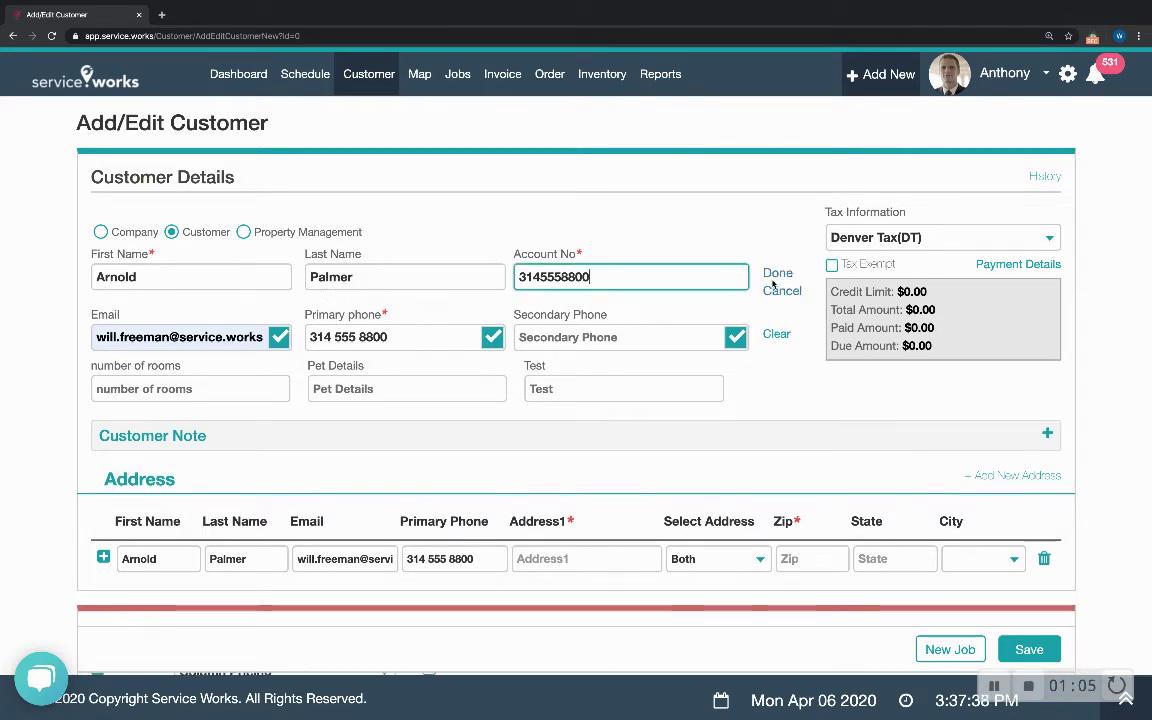
- Replace the auto-filled account number with a custom account number
{"action": "double_click", "coordinate": [645, 276]}
{"action": "type", "text": "1234554321"}
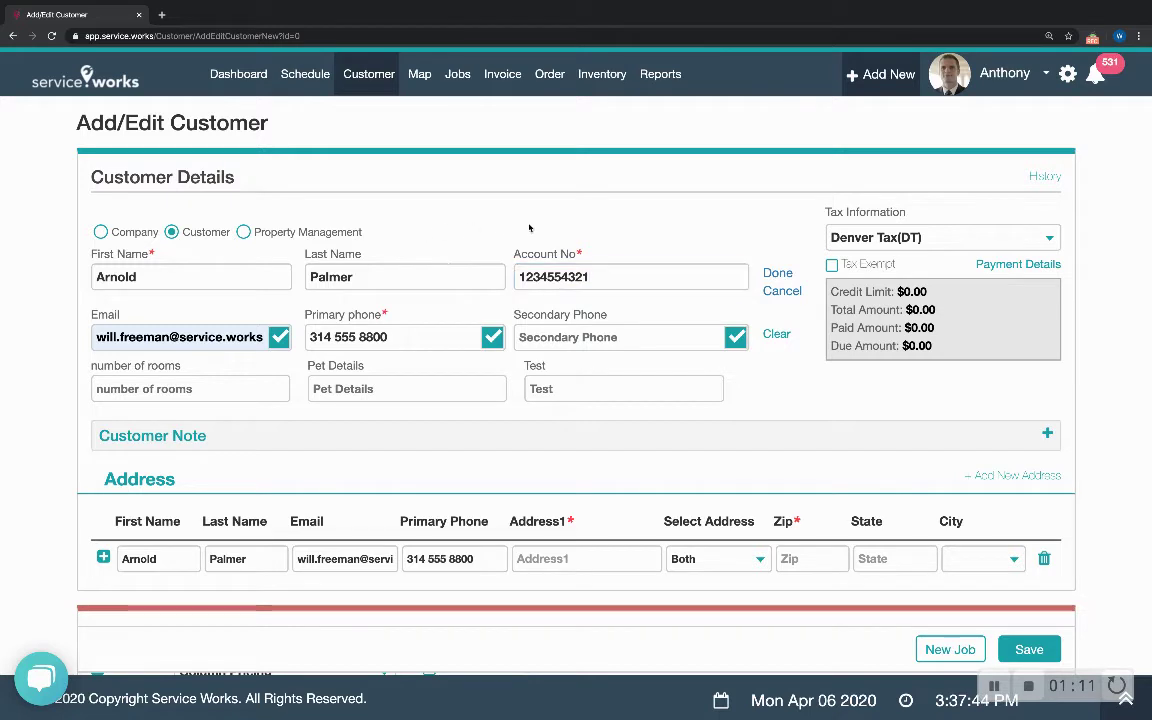
{"action": "left_click", "coordinate": [778, 274]}
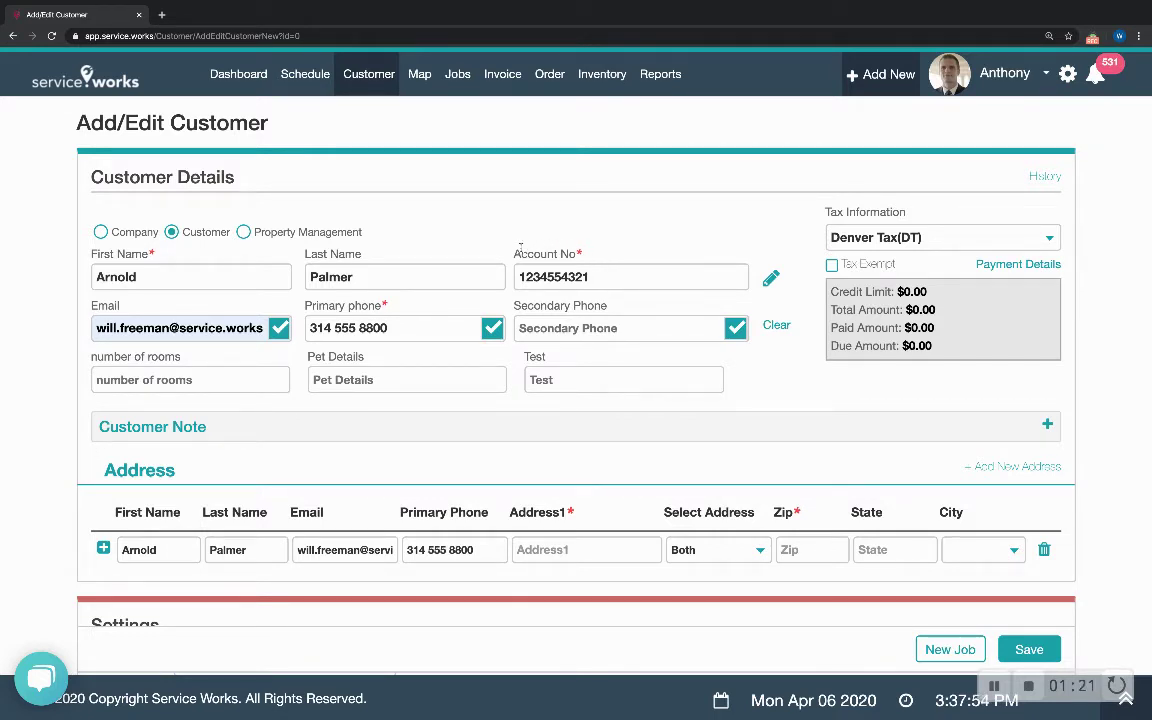
- Step through the number of rooms, Pet Details and Test custom fields without filling them
{"action": "left_click", "coordinate": [113, 370]}
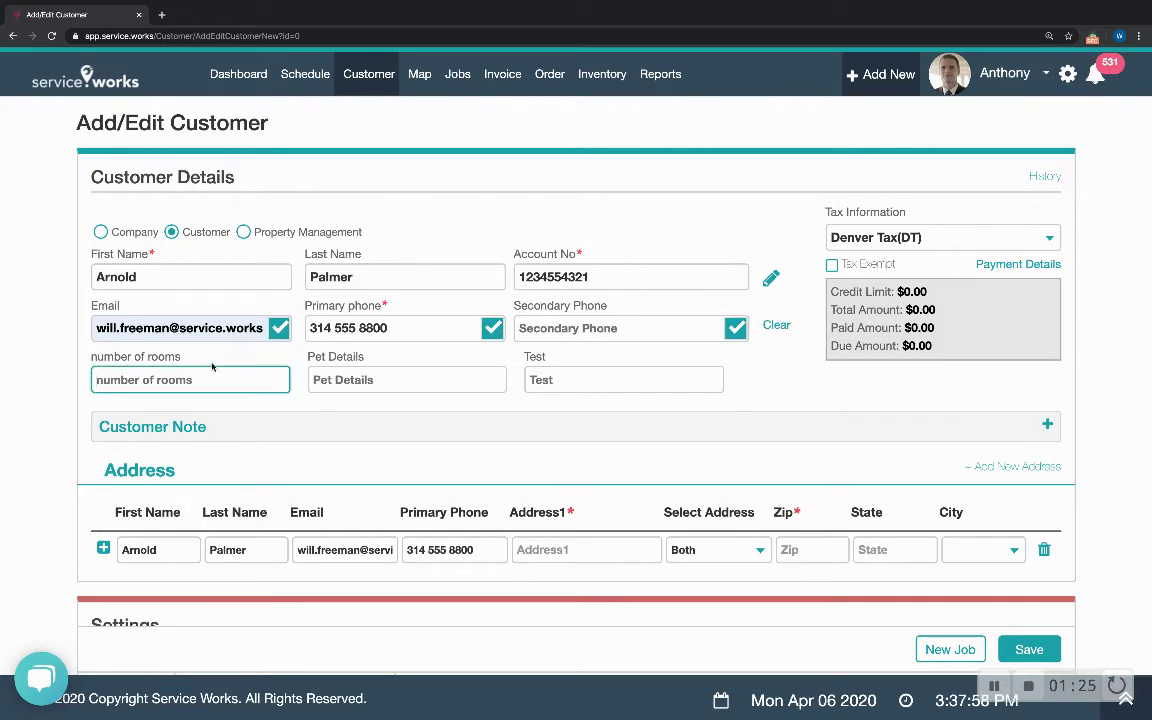
{"action": "key", "text": "Tab"}
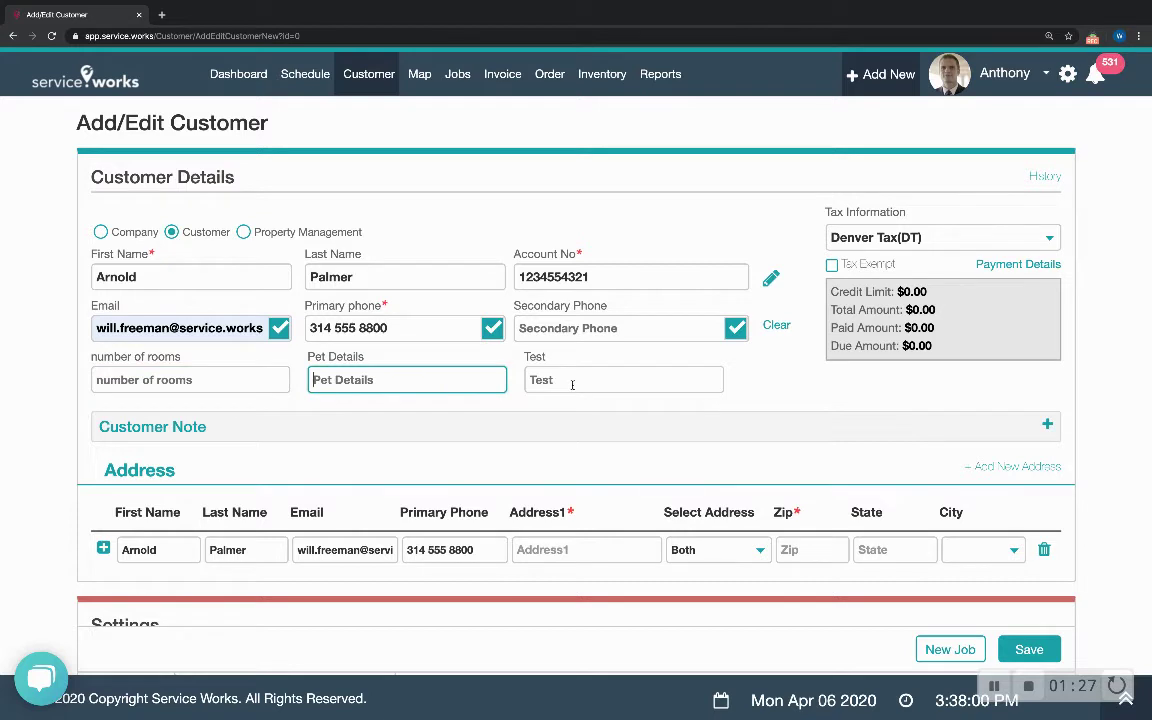
{"action": "left_click", "coordinate": [572, 382]}
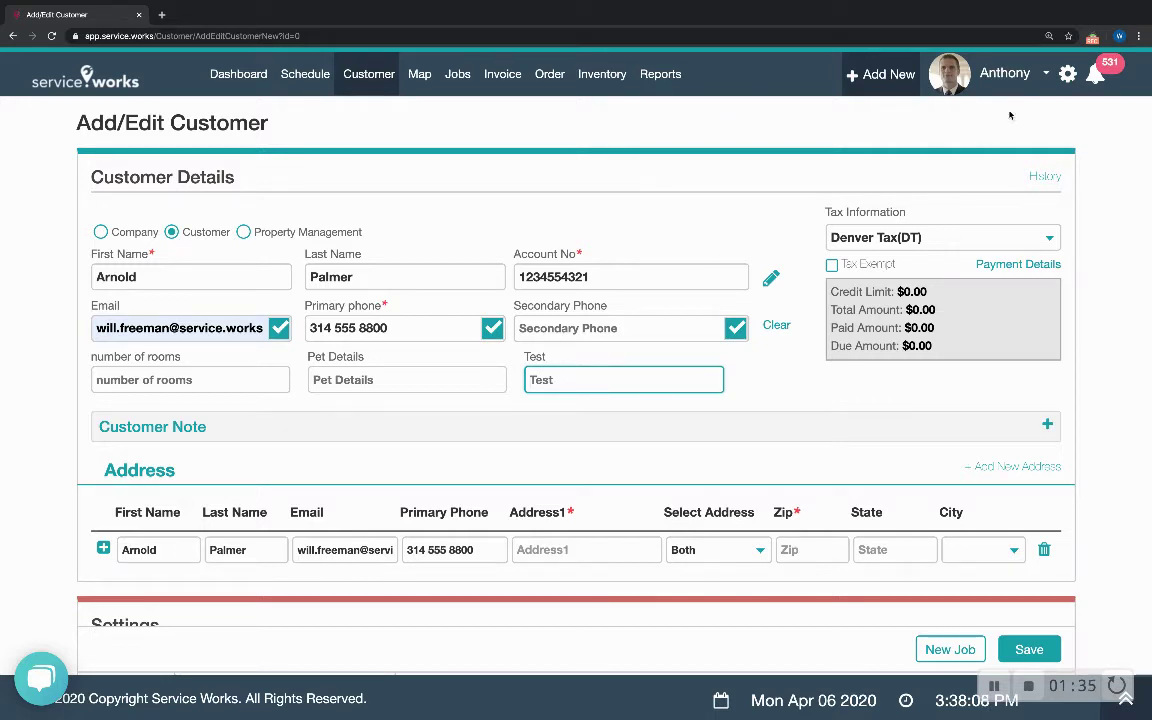
{"action": "right_click", "coordinate": [1068, 80]}
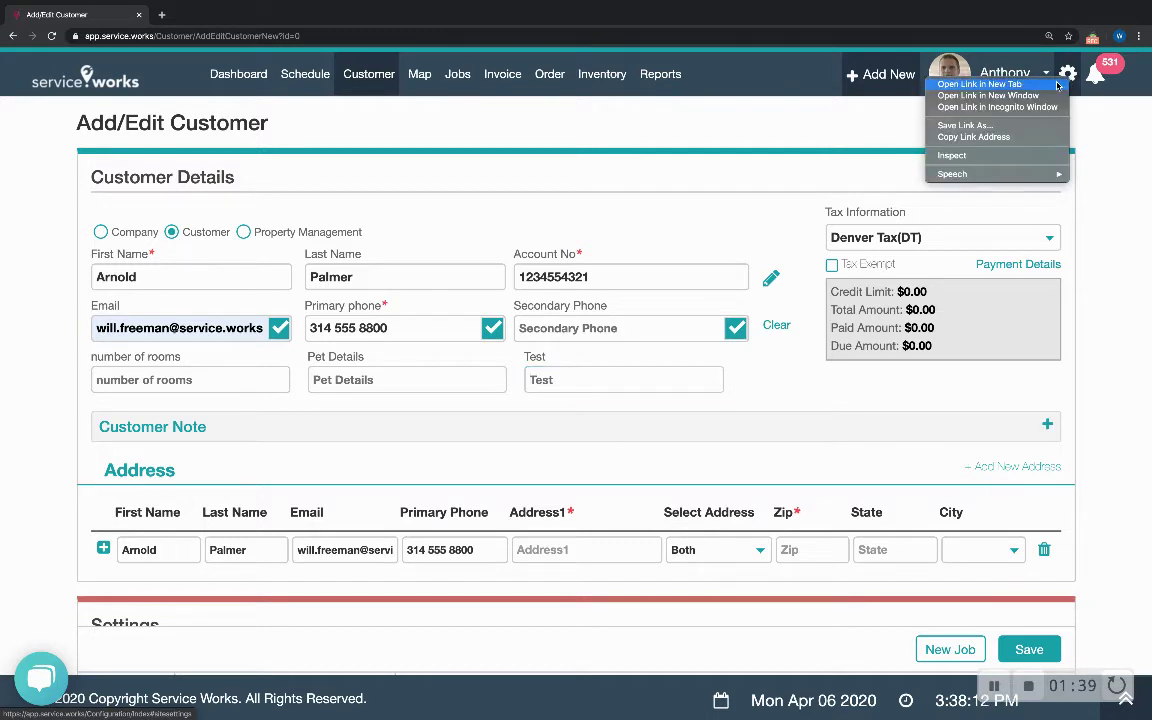
- In a new settings tab, review the number of rooms, Pet Details and Test custom field definitions
{"action": "left_click", "coordinate": [1000, 86]}
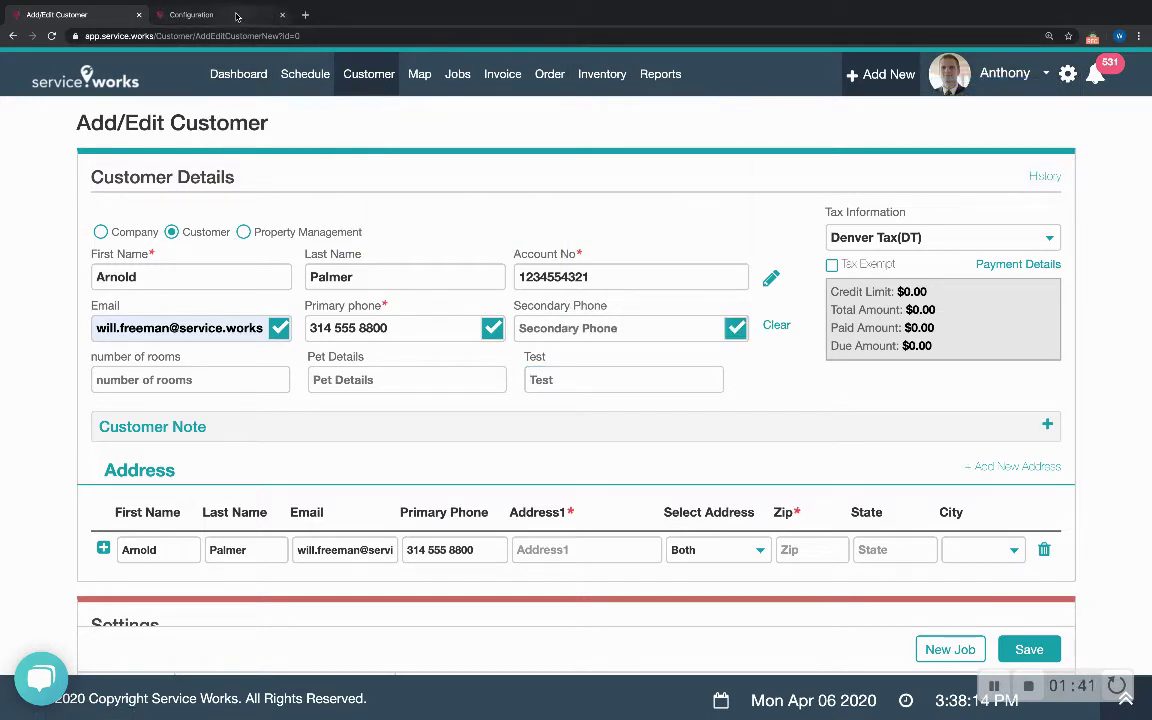
{"action": "left_click", "coordinate": [237, 16]}
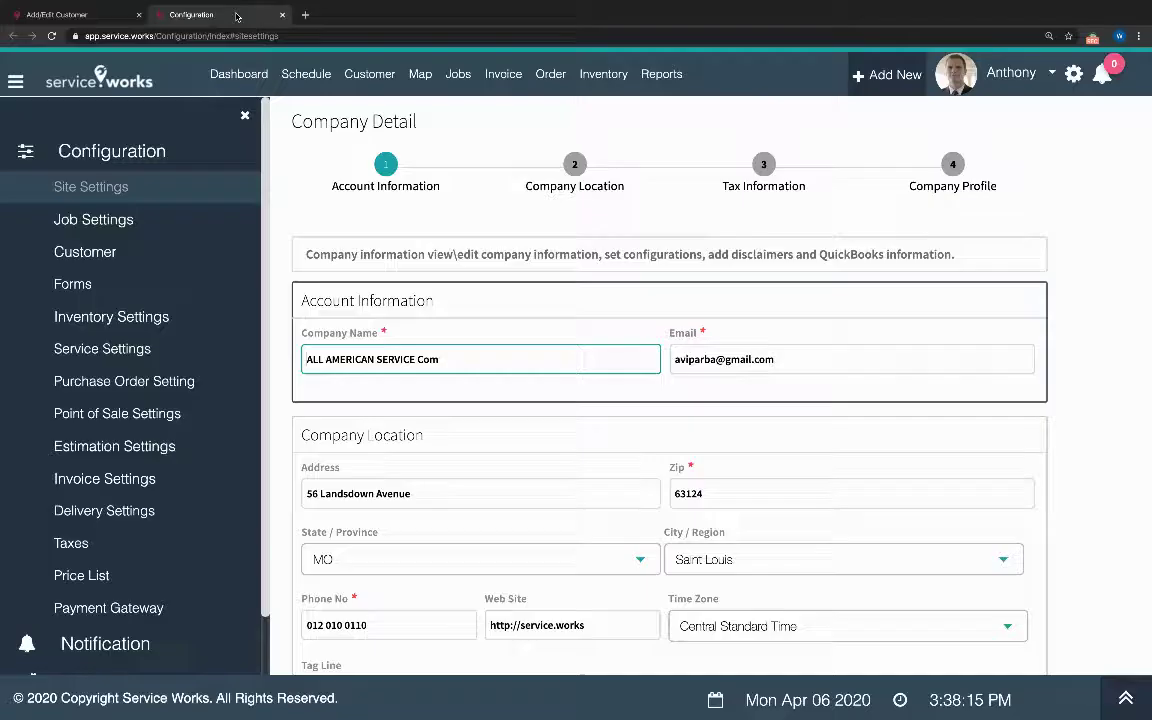
{"action": "left_click", "coordinate": [100, 254]}
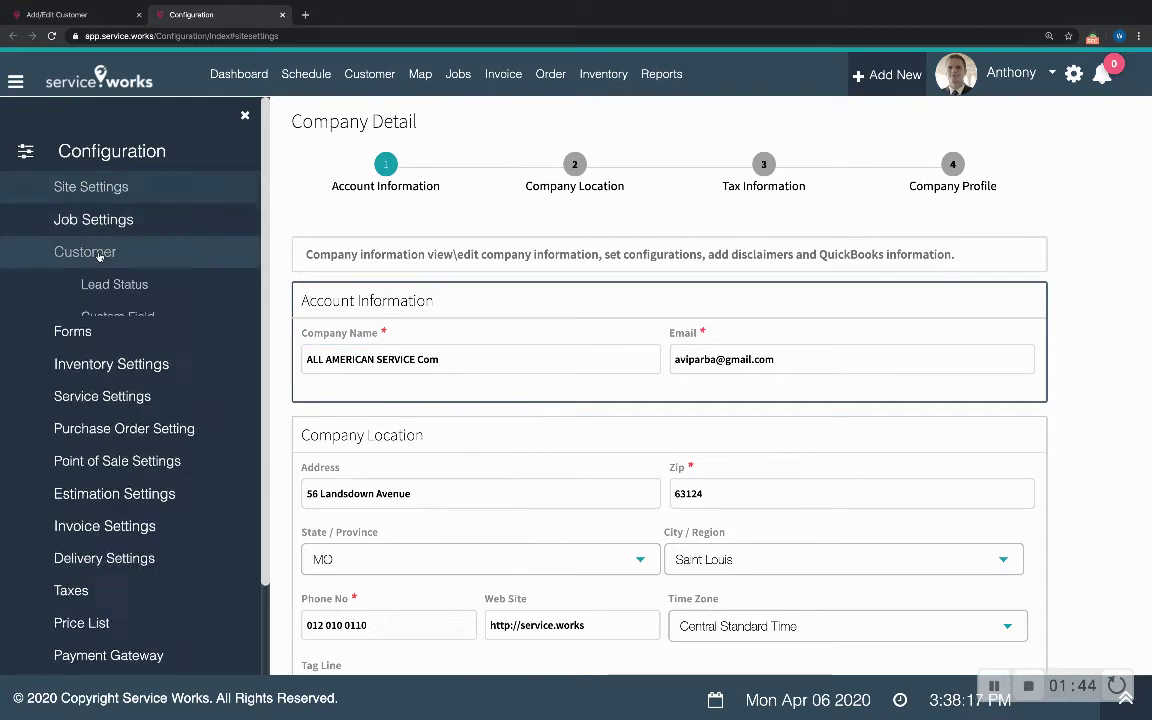
{"action": "left_click", "coordinate": [118, 317]}
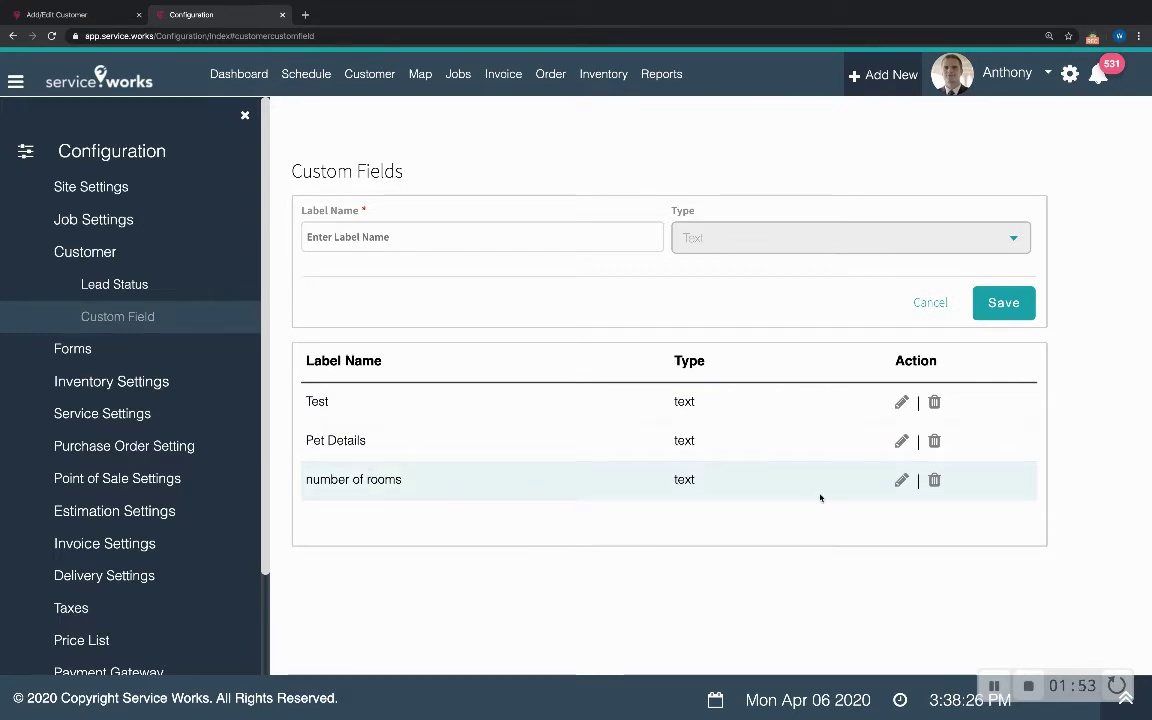
{"action": "left_click", "coordinate": [901, 480]}
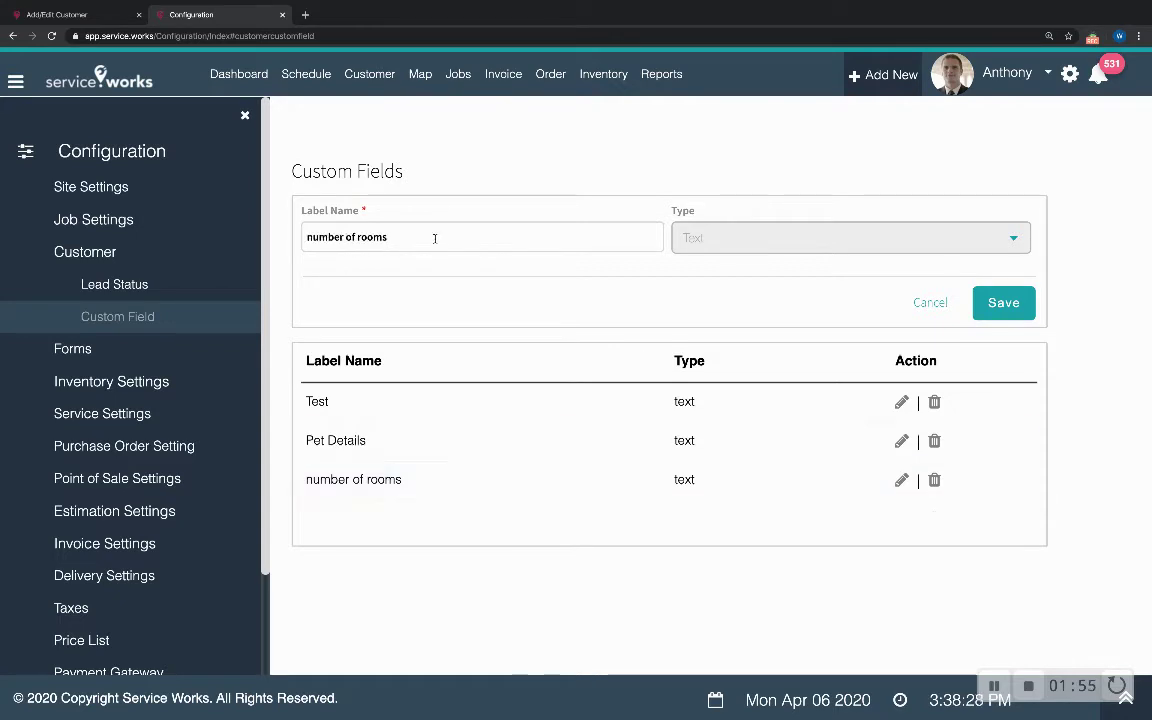
{"action": "left_click", "coordinate": [899, 443]}
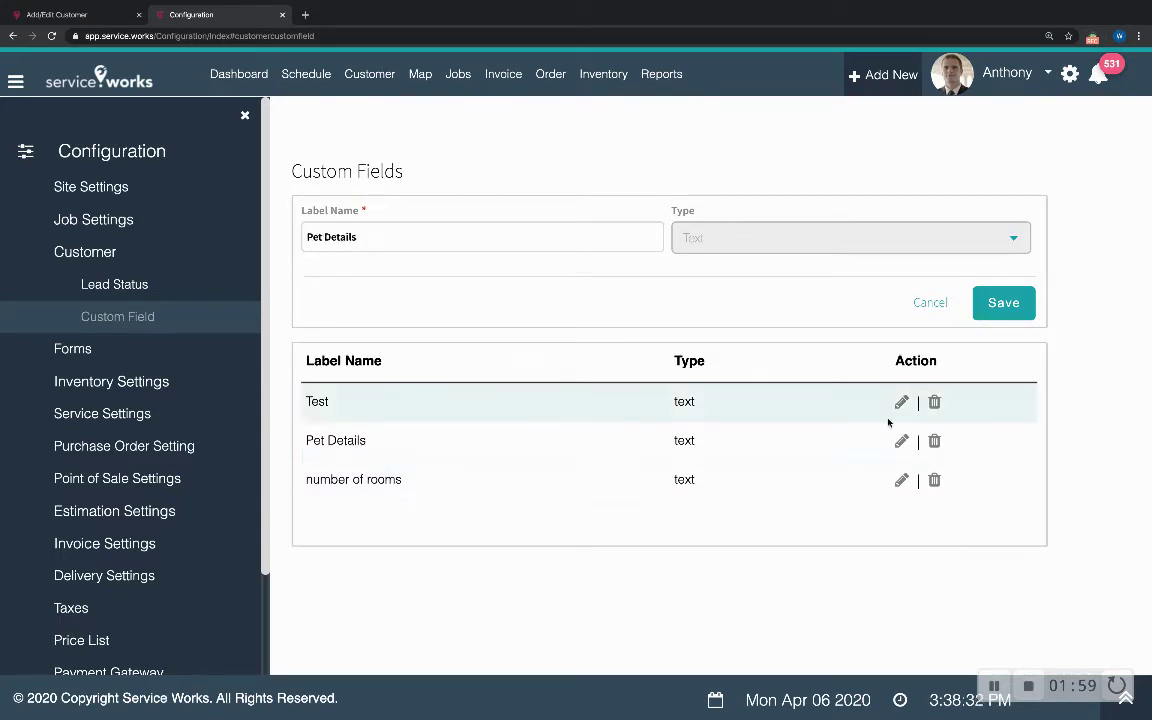
{"action": "left_click", "coordinate": [903, 403]}
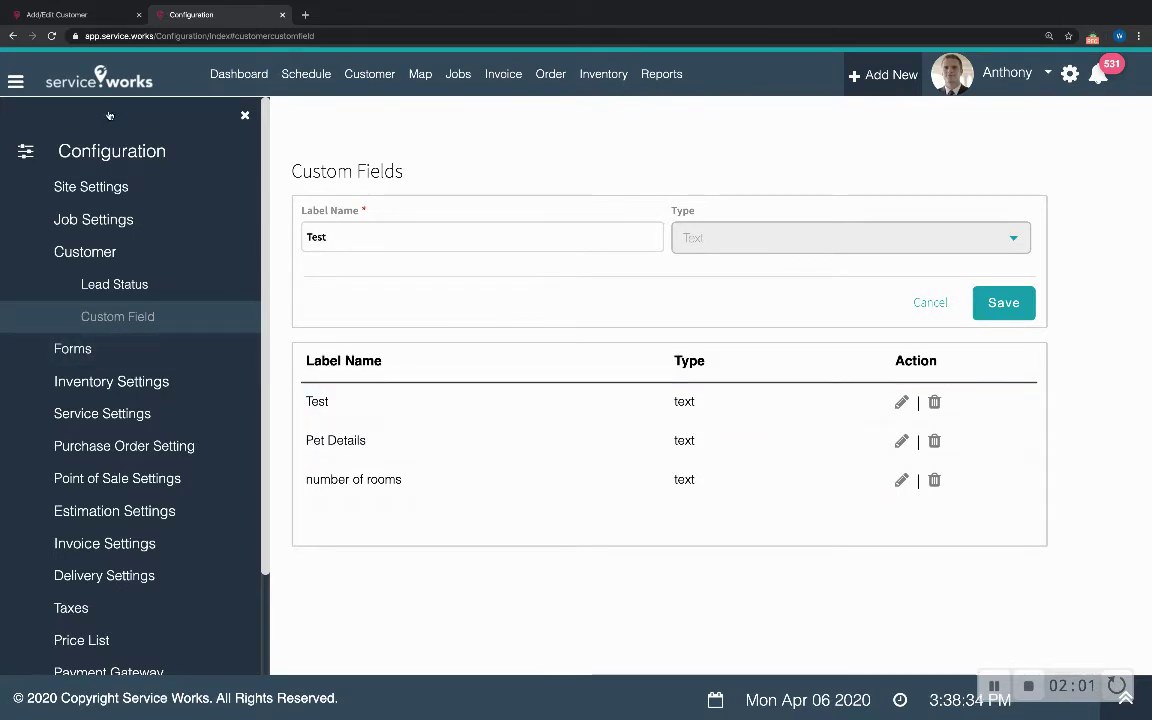
{"action": "left_click", "coordinate": [68, 15]}
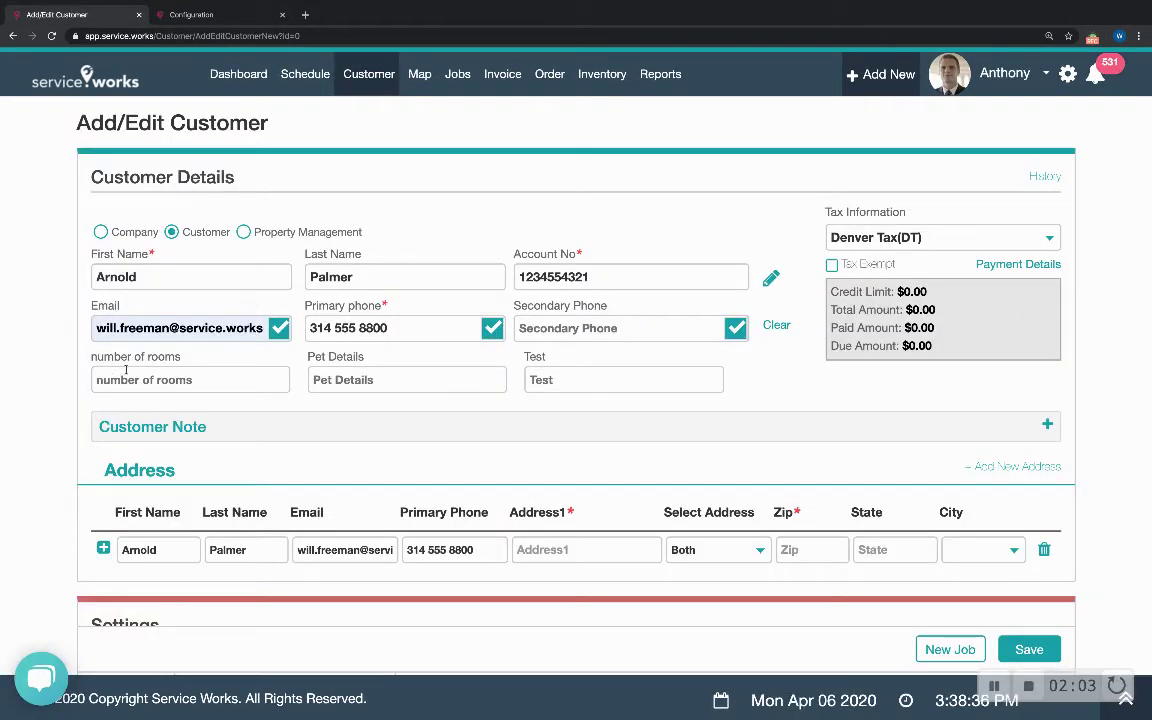
- Add a Customer Note to the record recording the garage access code
{"action": "left_click", "coordinate": [157, 380]}
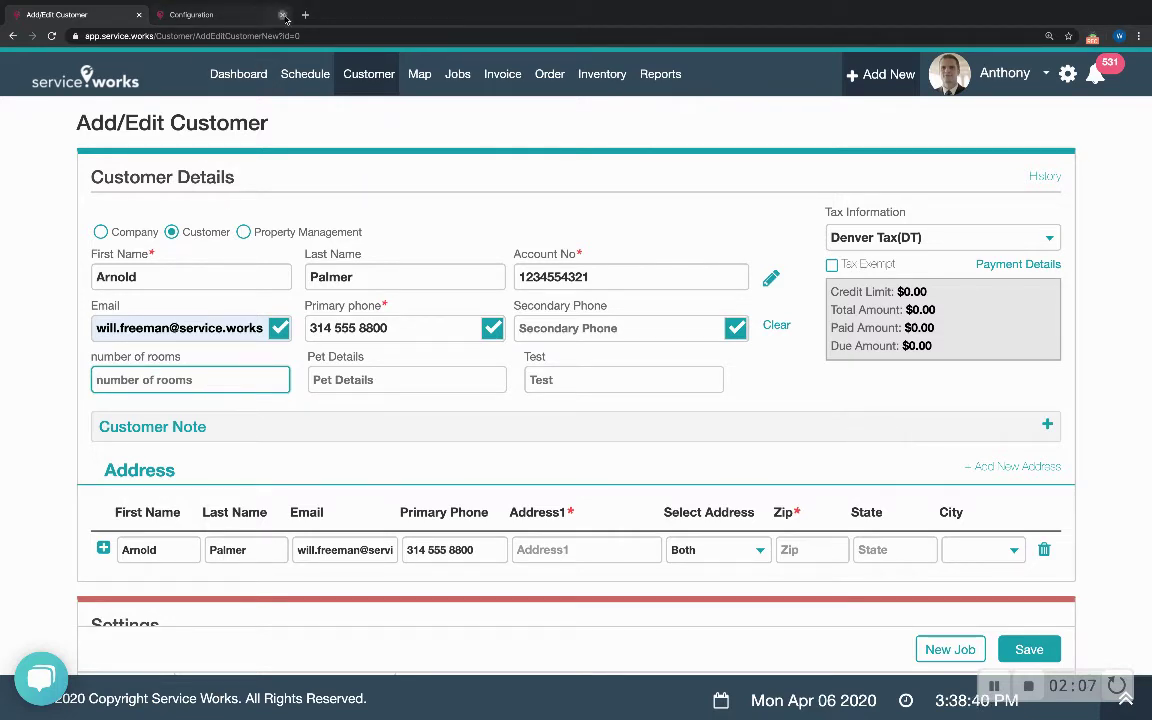
{"action": "scroll", "coordinate": [223, 376], "scroll_direction": "down", "scroll_amount": 1}
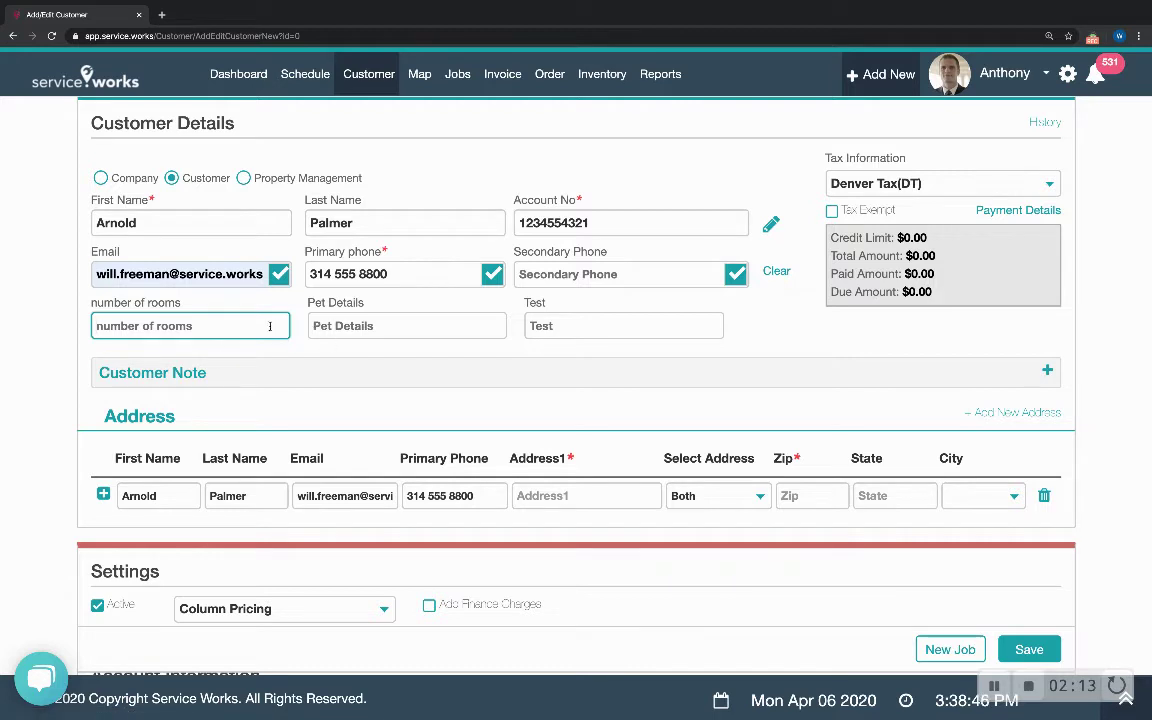
{"action": "left_click", "coordinate": [878, 376]}
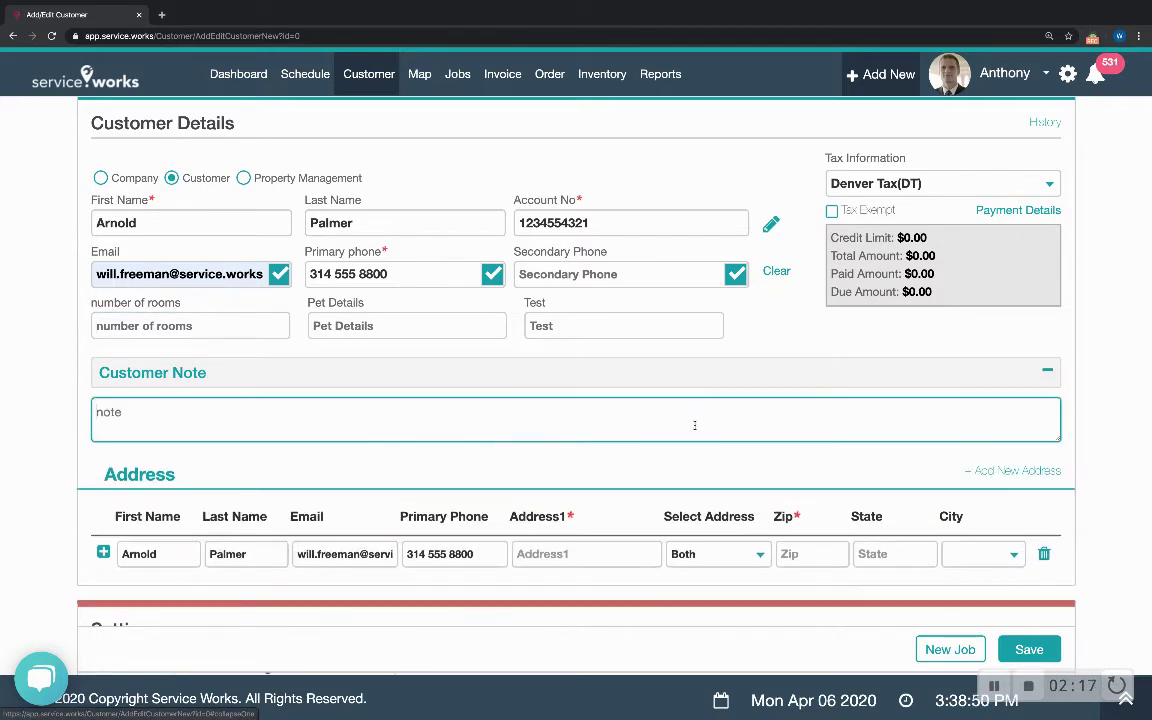
{"action": "type", "text": "gara"}
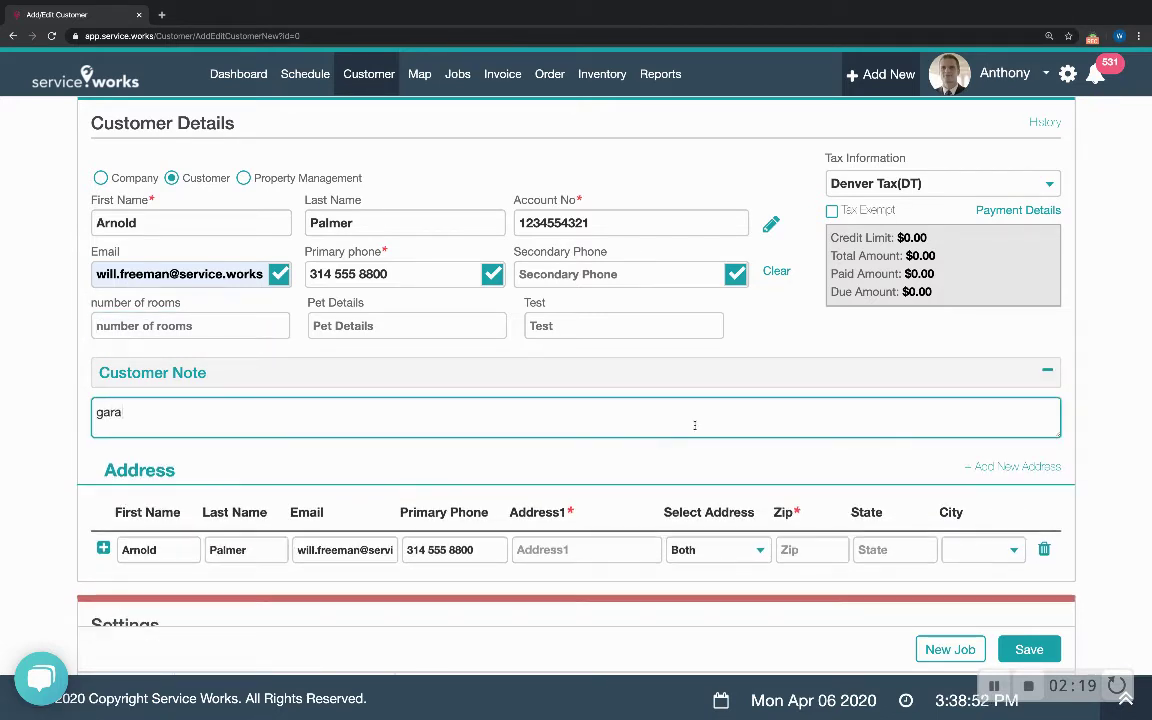
{"action": "type", "text": "ge code: 123"}
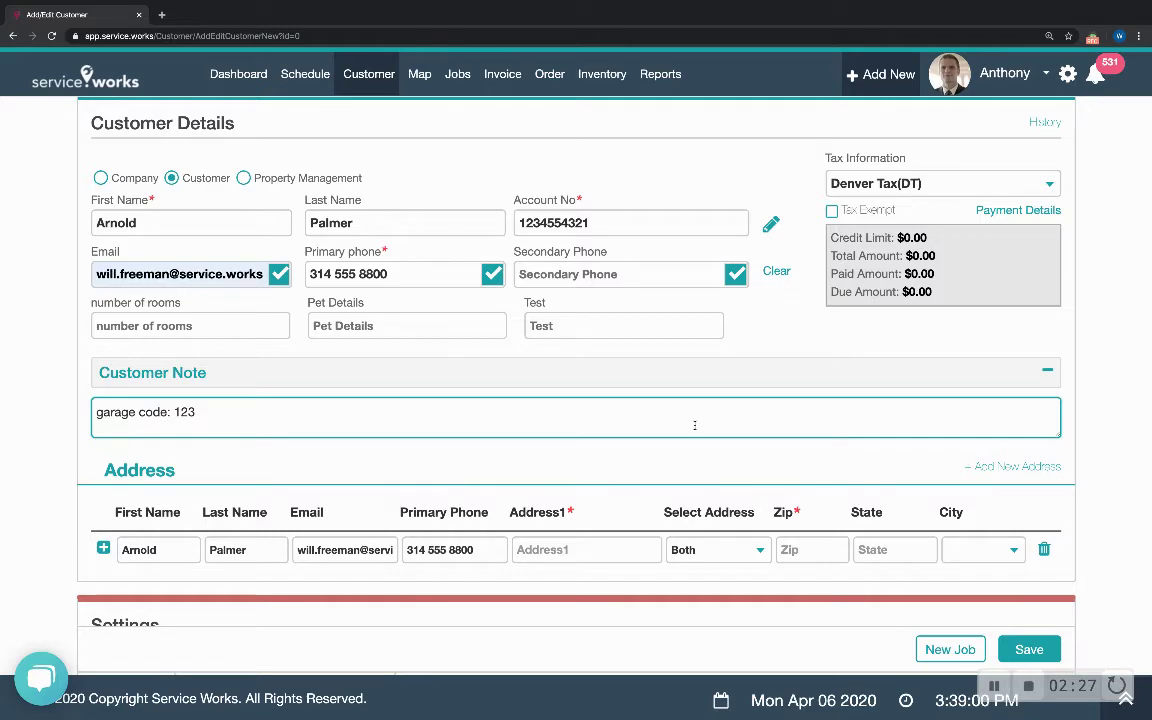
{"action": "left_click", "coordinate": [64, 432]}
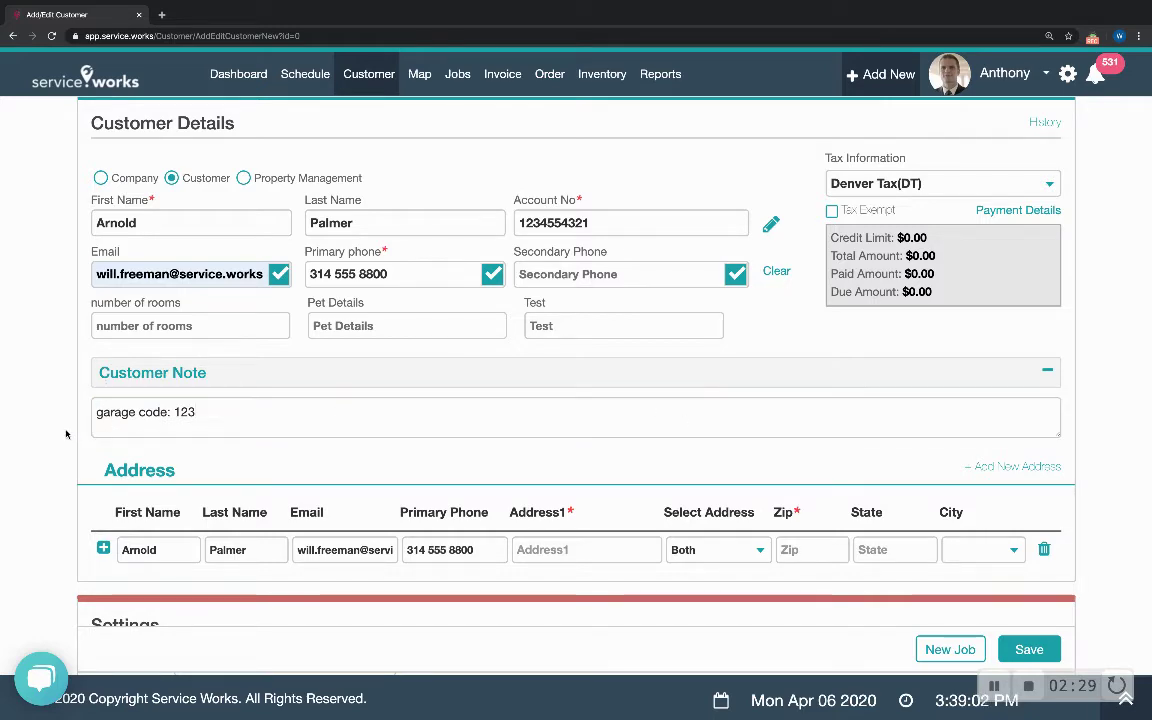
{"action": "scroll", "coordinate": [66, 434], "scroll_direction": "down", "scroll_amount": 1}
- Fill the first address line as 'Address' with the suggested zip, keep type Both, and add another row
{"action": "scroll", "coordinate": [67, 432], "scroll_direction": "down", "scroll_amount": 1}
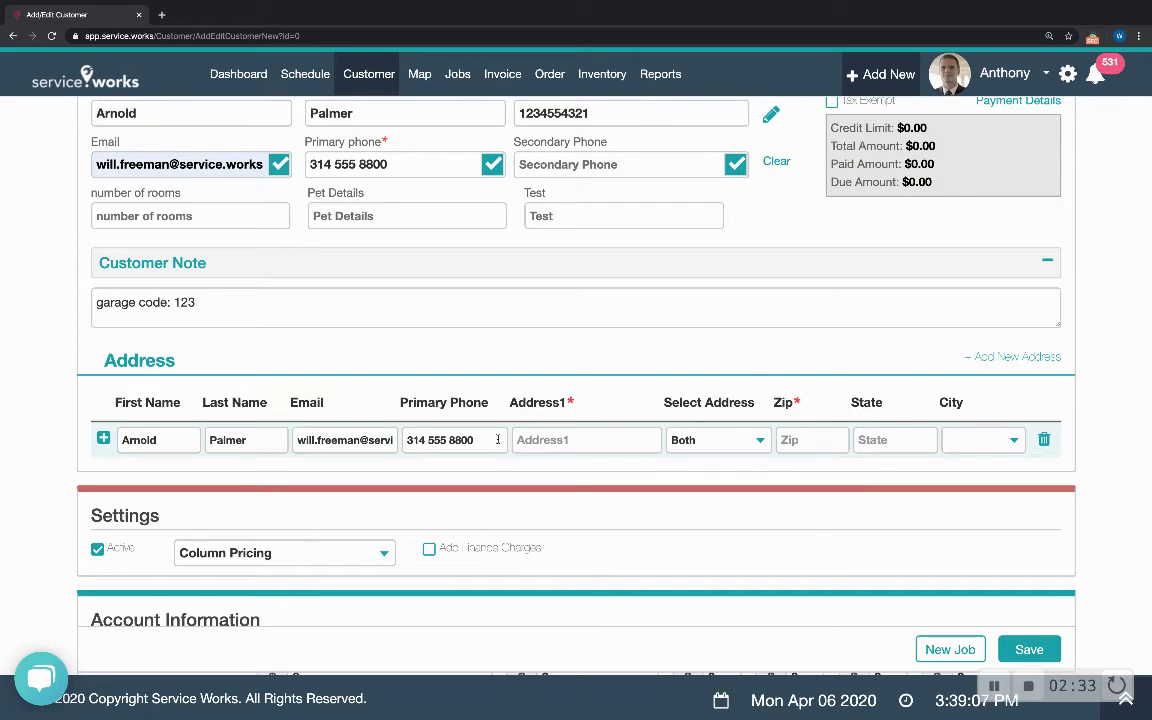
{"action": "left_click", "coordinate": [559, 441]}
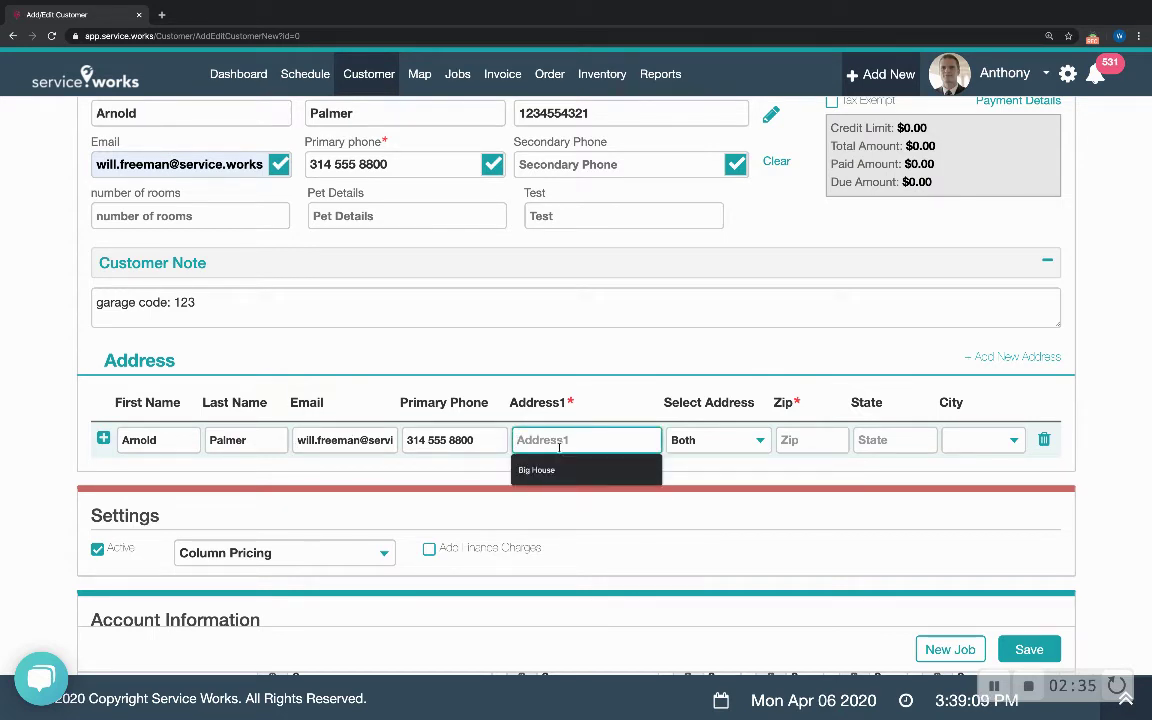
{"action": "type", "text": "Address"}
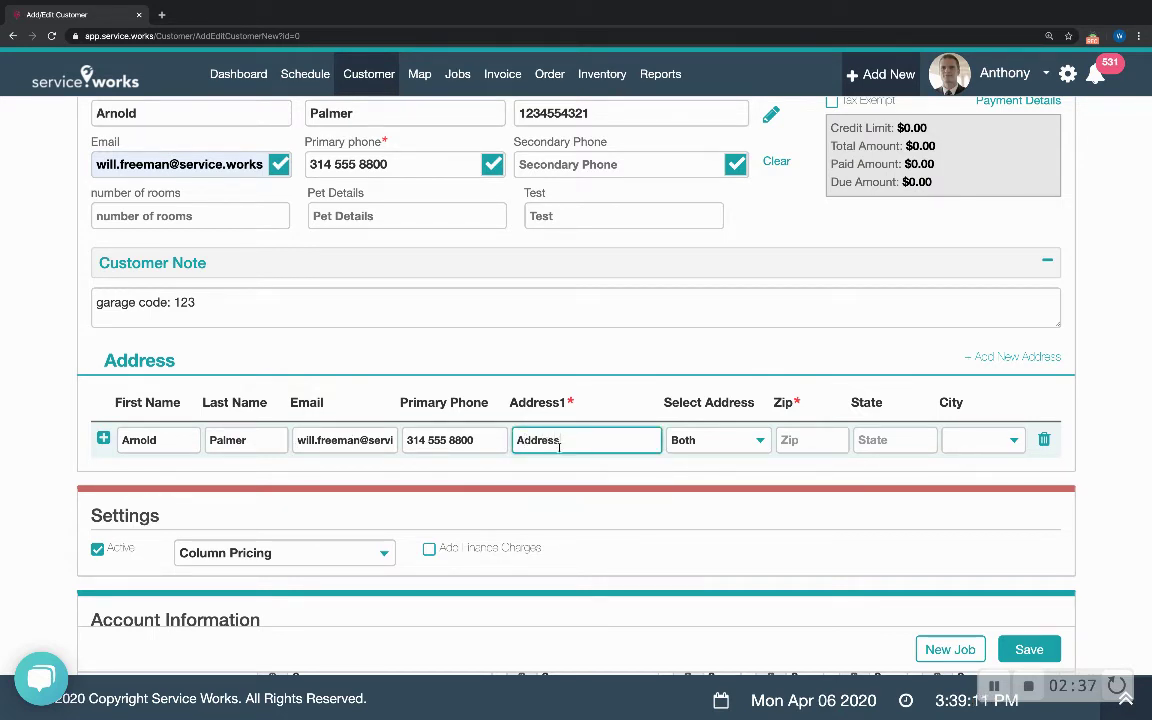
{"action": "left_click", "coordinate": [794, 441]}
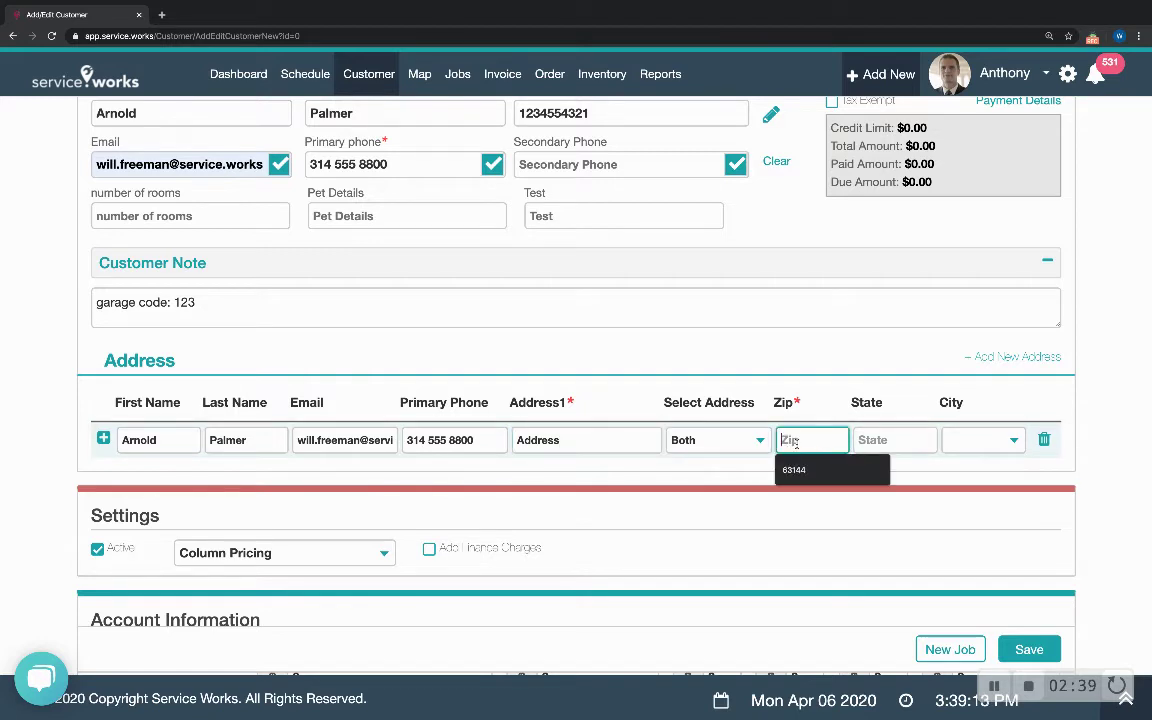
{"action": "type", "text": "6314"}
{"action": "left_click", "coordinate": [805, 470]}
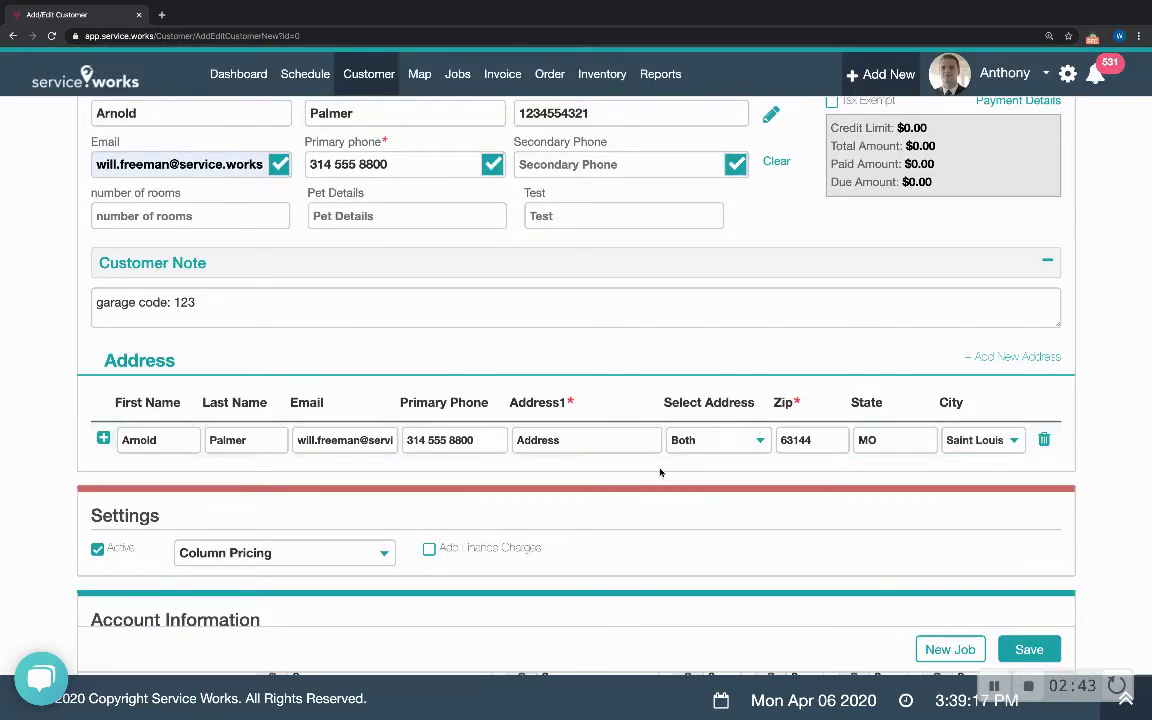
{"action": "left_click", "coordinate": [740, 441]}
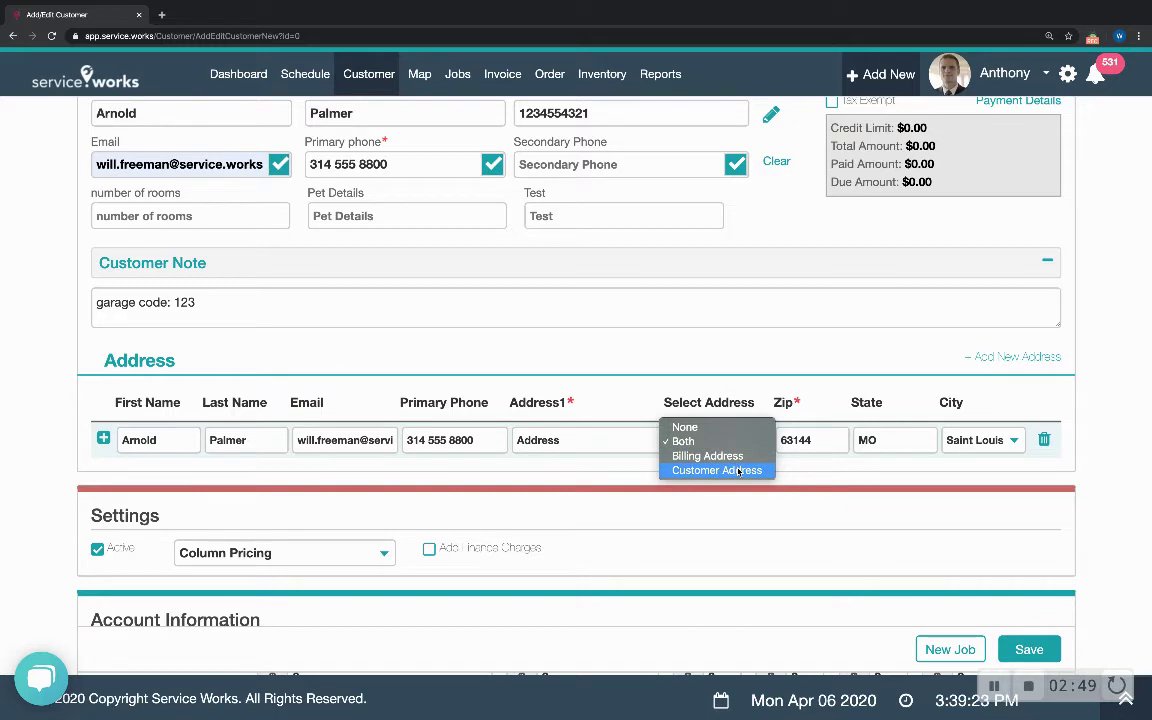
{"action": "left_click", "coordinate": [733, 444]}
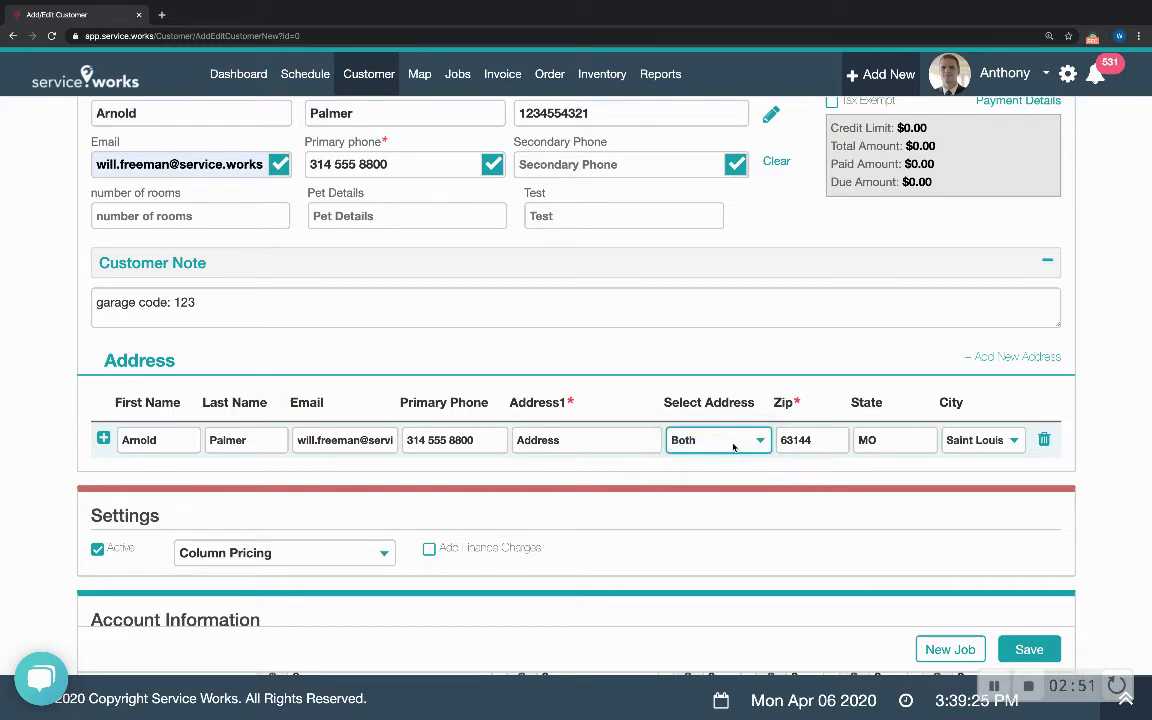
{"action": "left_click", "coordinate": [1020, 357]}
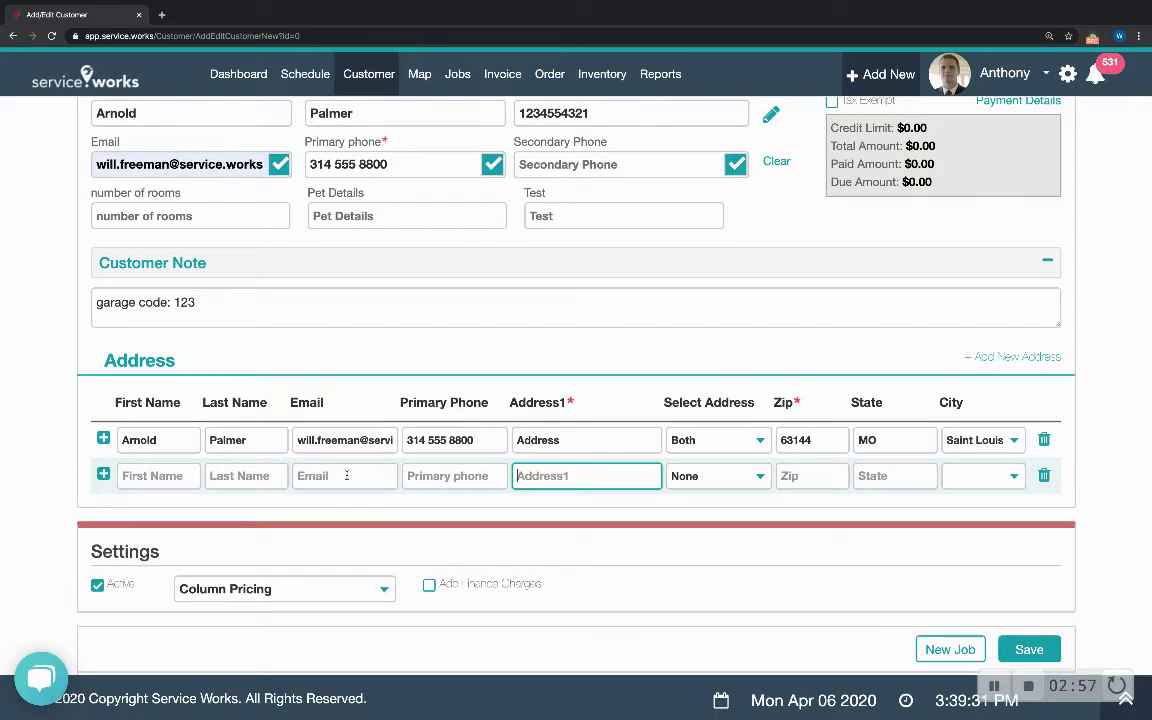
- Enter the second contact's first and last name and address line 'Address 2' in the new row
{"action": "left_click", "coordinate": [153, 477]}
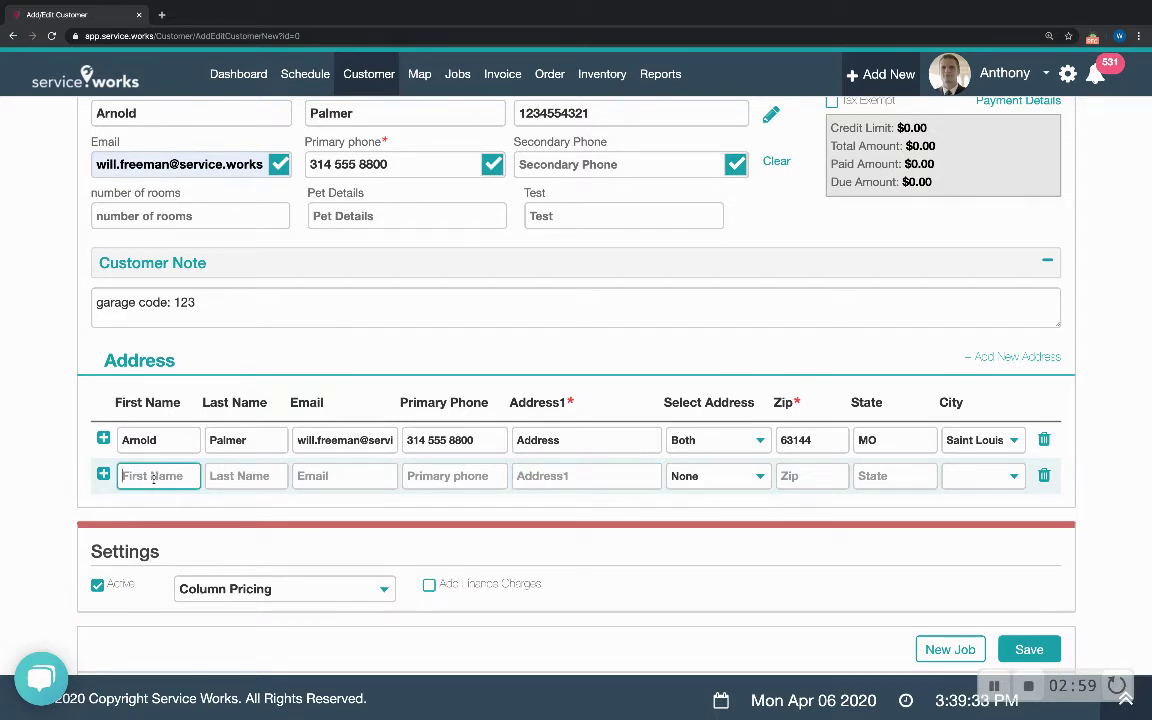
{"action": "key", "text": "Tab"}
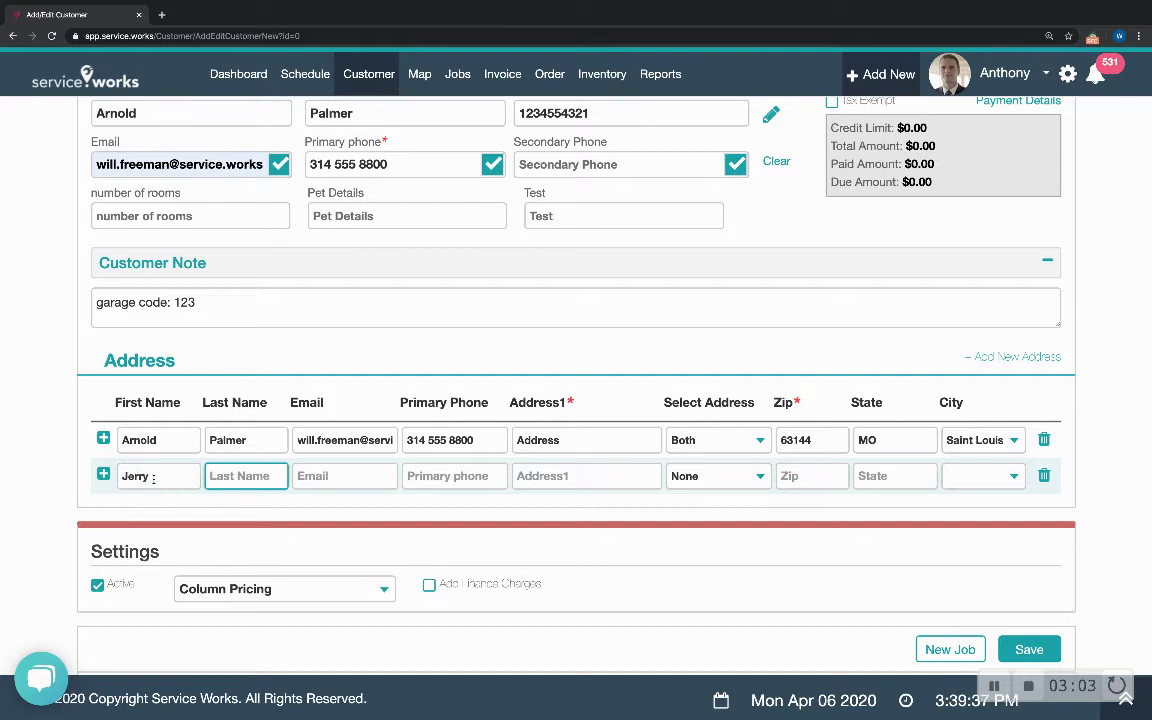
{"action": "left_click", "coordinate": [542, 477]}
{"action": "type", "text": "Addr"}
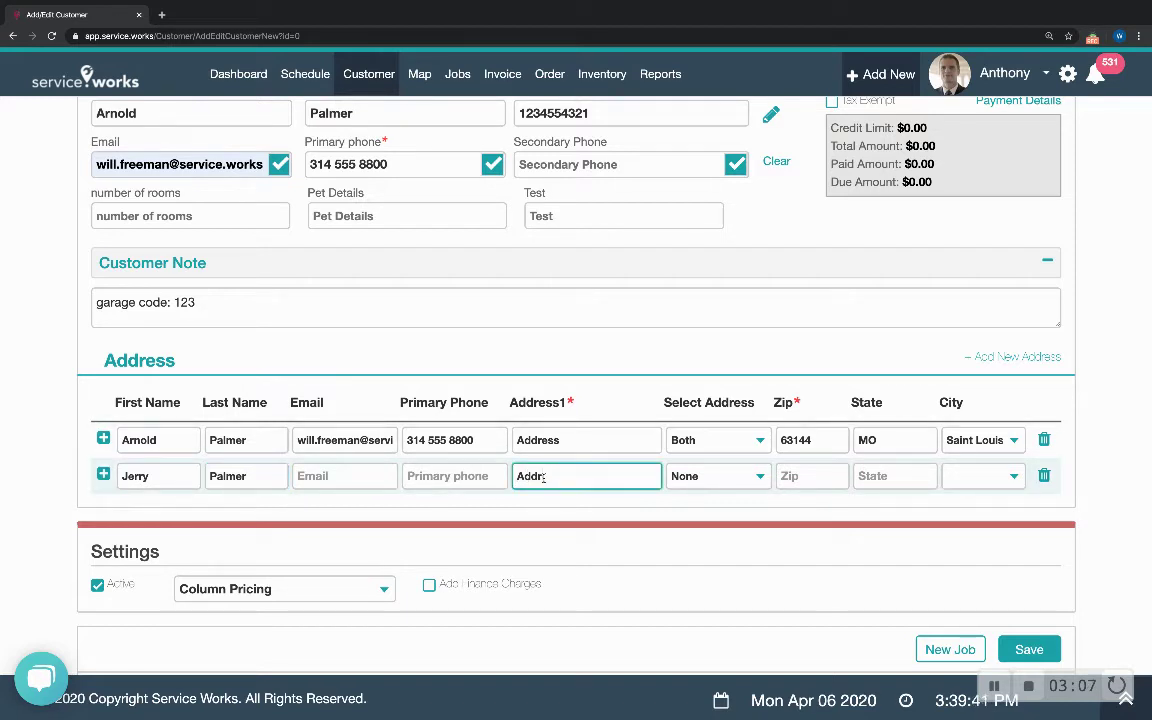
{"action": "type", "text": "ess 2"}
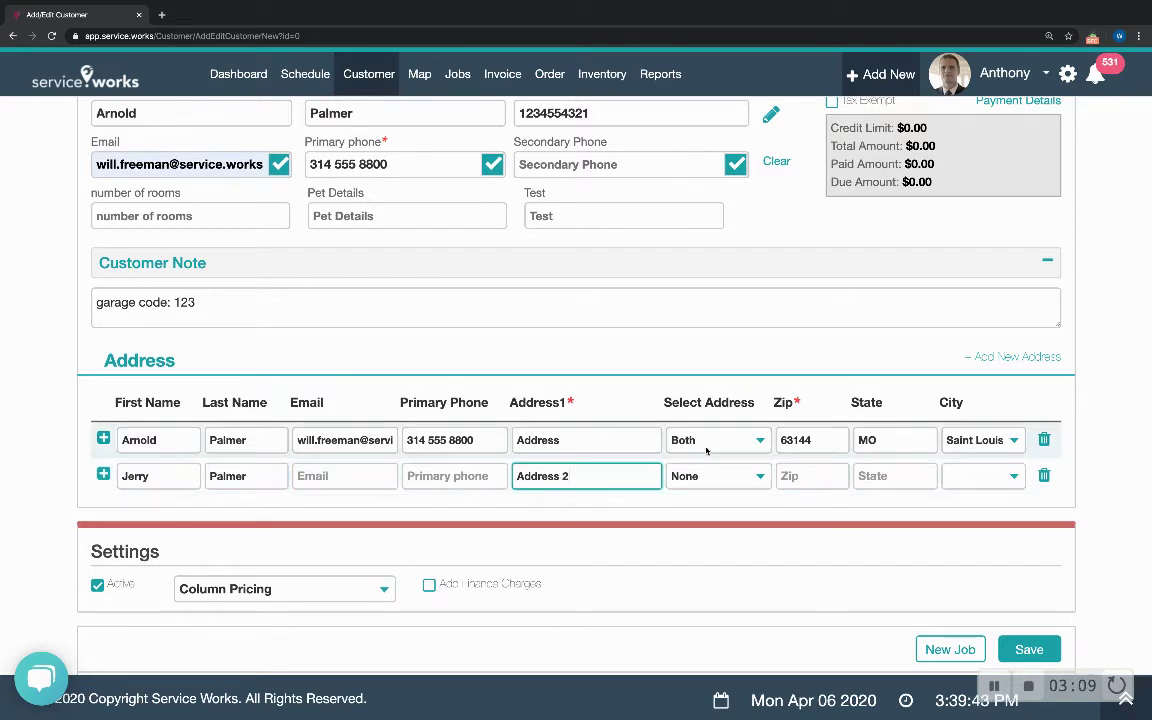
- Make the first row the Billing Address and the second a Customer Address with the same zip
{"action": "left_click", "coordinate": [706, 450]}
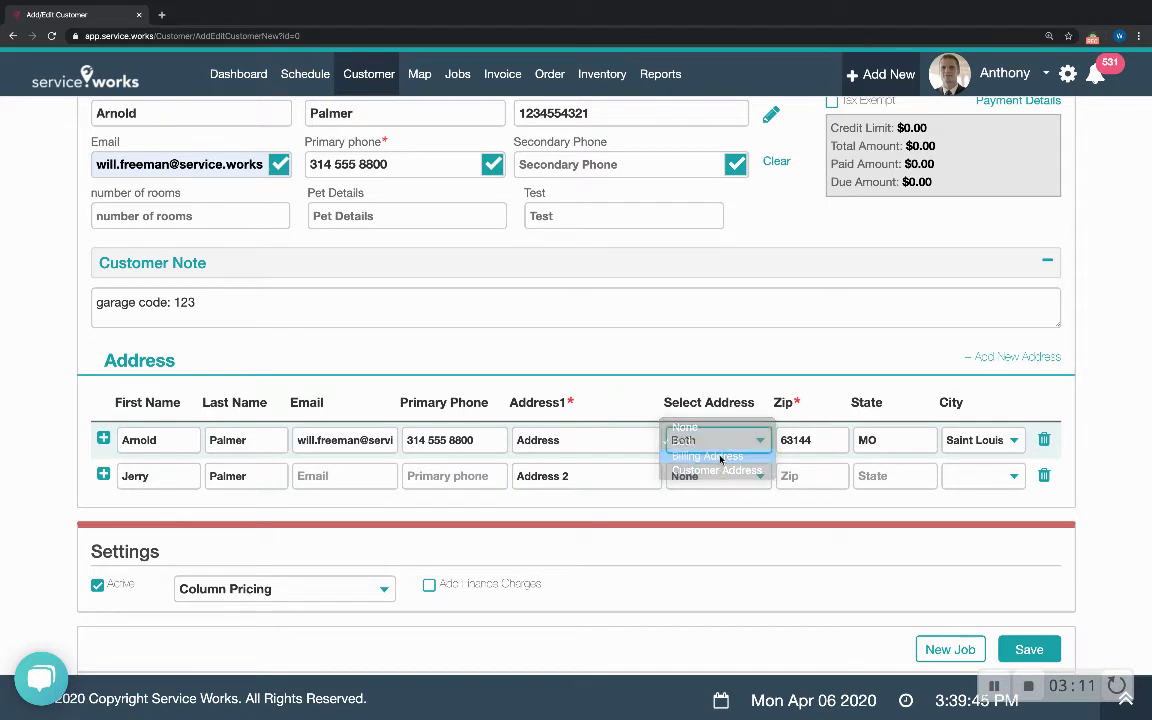
{"action": "left_click", "coordinate": [720, 457]}
{"action": "left_click", "coordinate": [719, 476]}
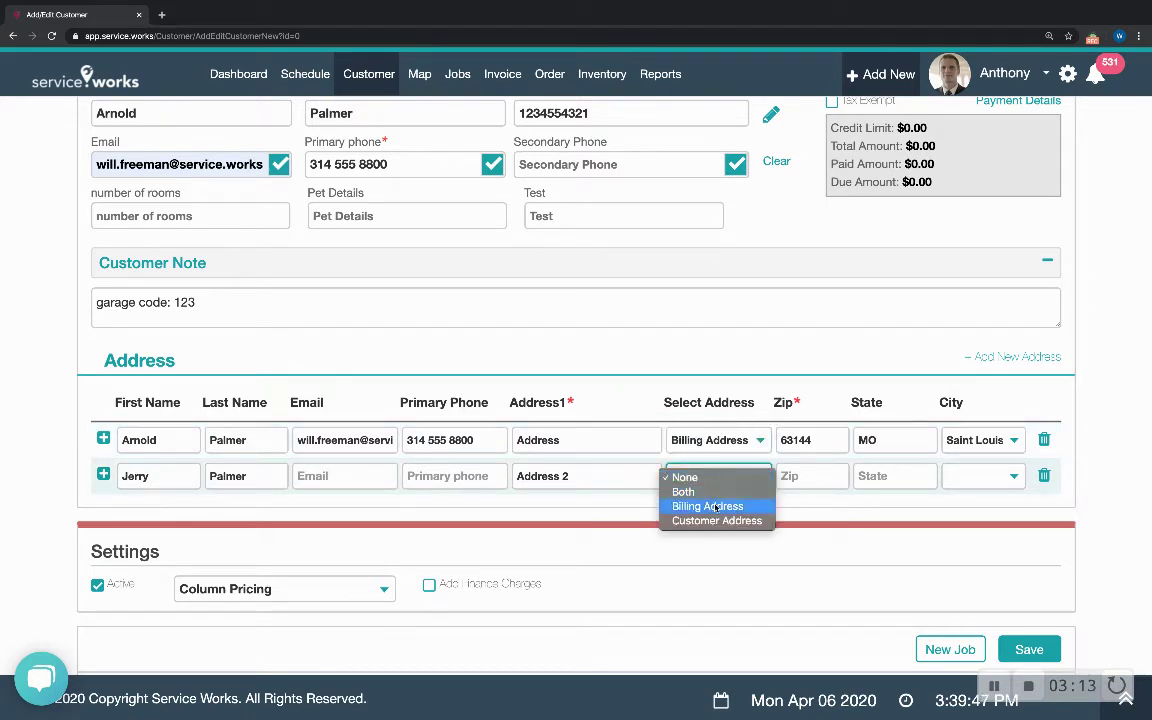
{"action": "left_click", "coordinate": [716, 521]}
{"action": "left_click", "coordinate": [802, 477]}
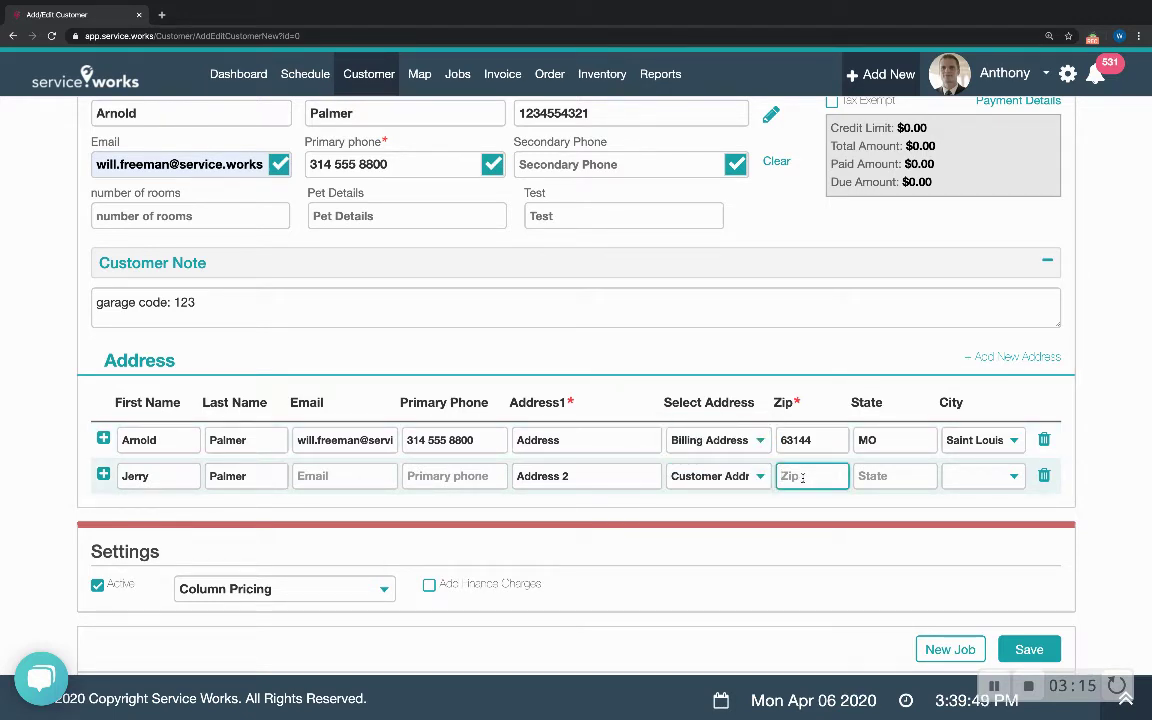
{"action": "type", "text": "63144"}
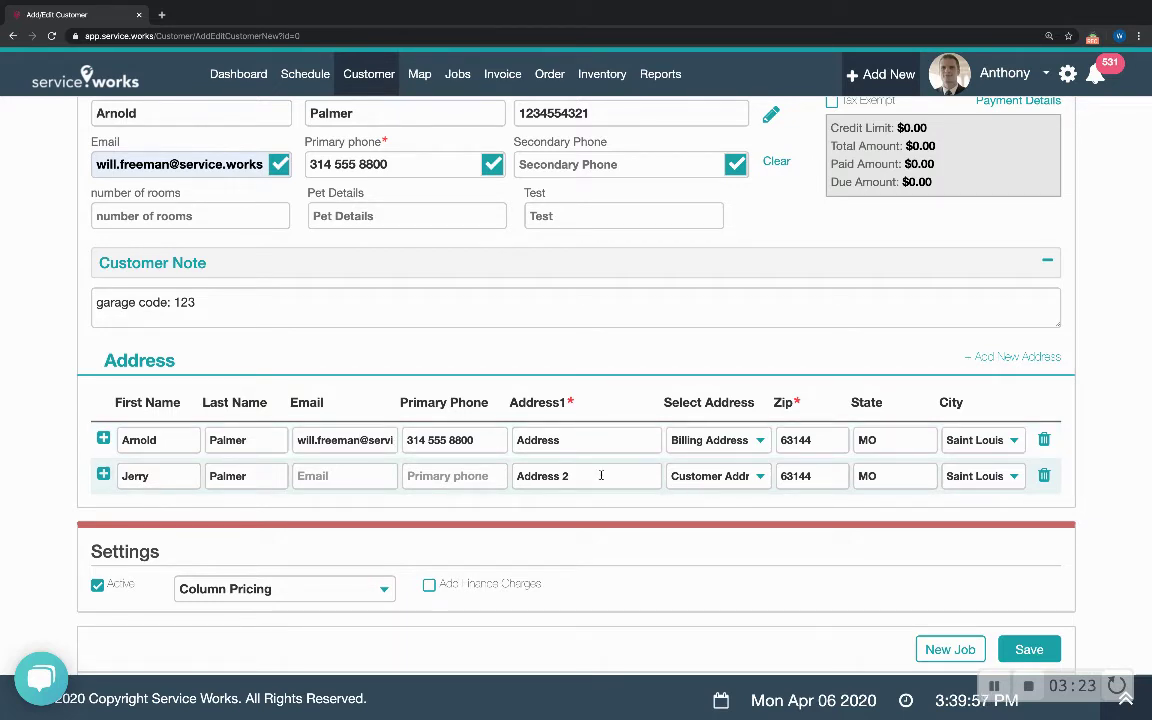
{"action": "left_click_drag", "start_coordinate": [582, 480], "coordinate": [487, 476]}
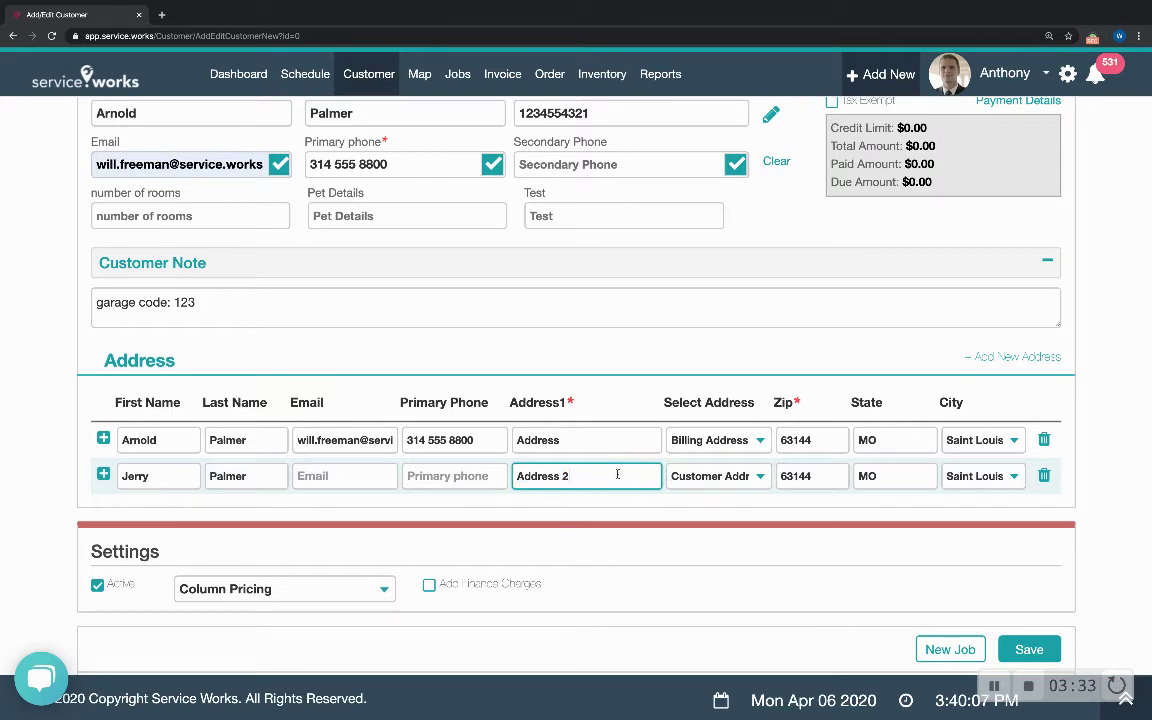
{"action": "left_click", "coordinate": [612, 440]}
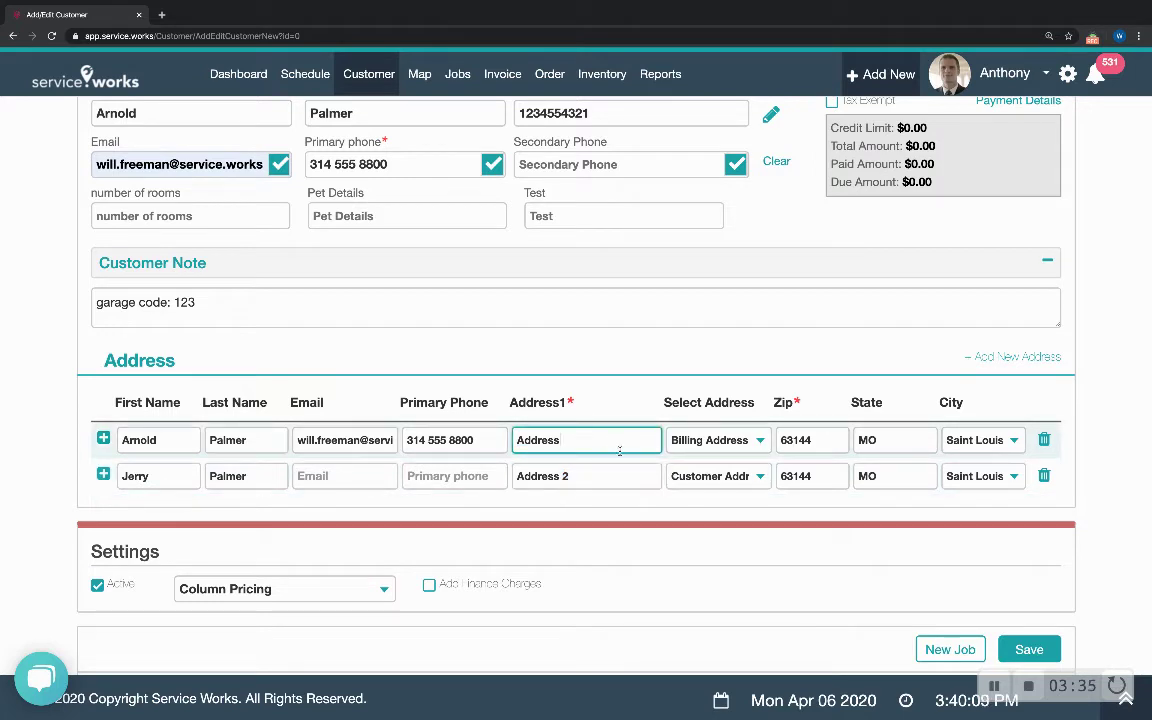
{"action": "left_click", "coordinate": [632, 479]}
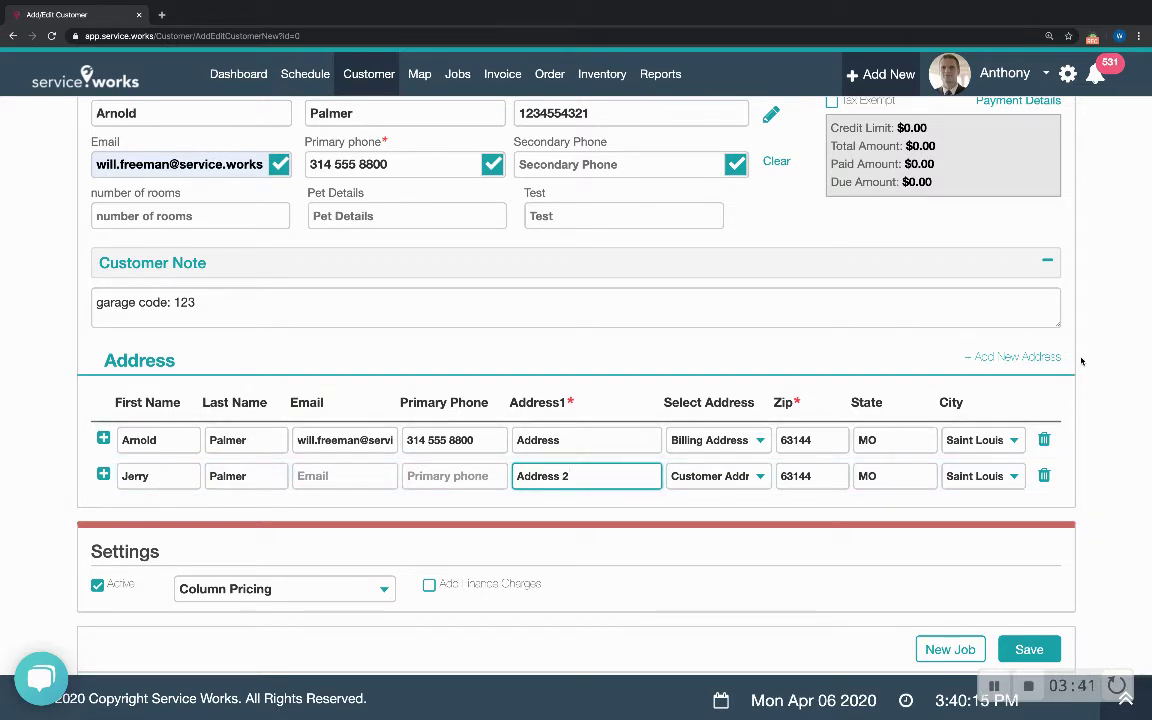
- Add two more address rows, then delete both empty extra rows
{"action": "left_click", "coordinate": [1000, 358]}
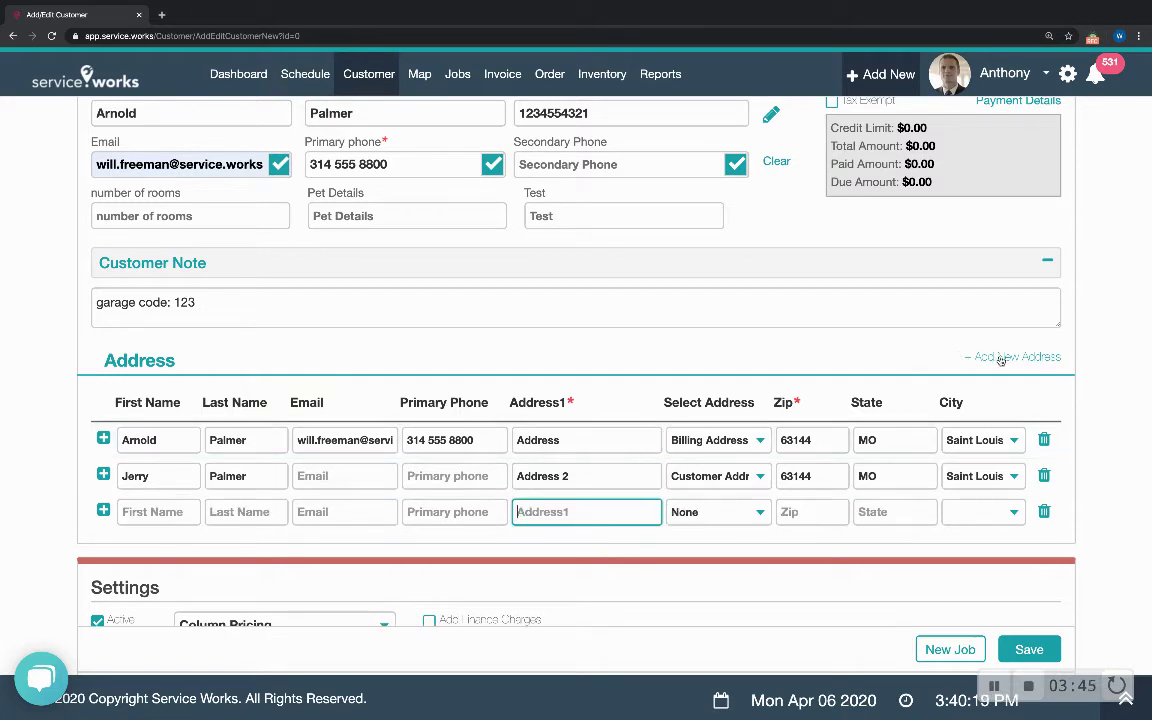
{"action": "left_click", "coordinate": [1000, 358]}
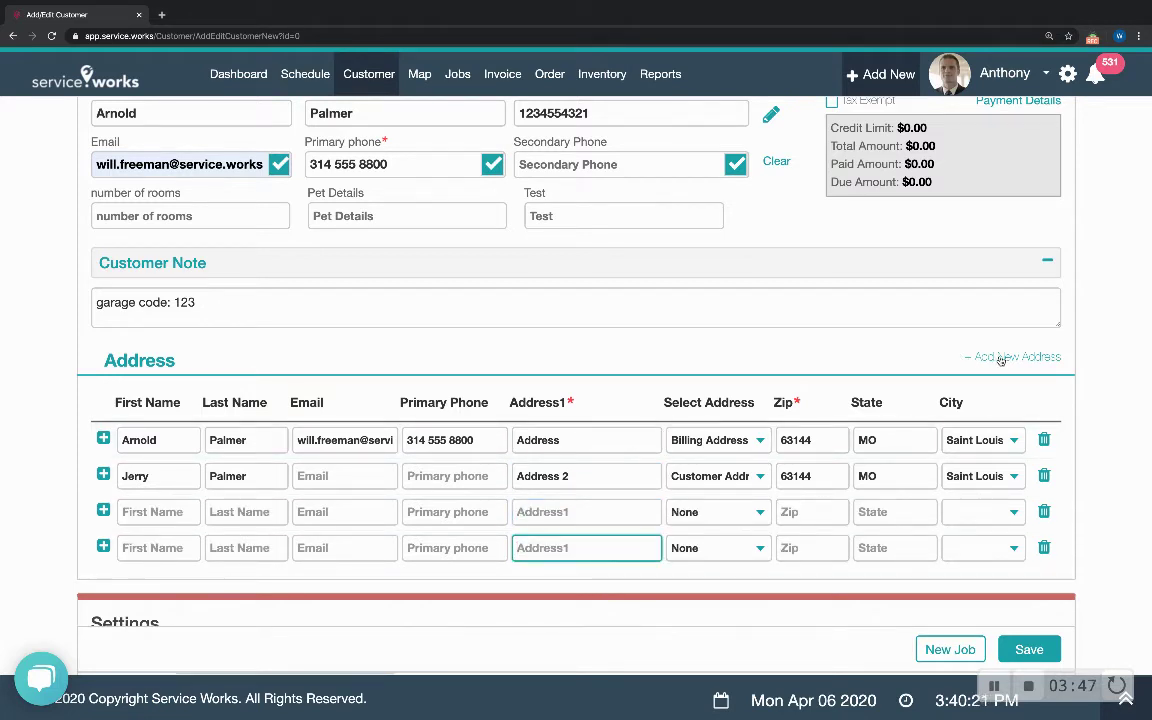
{"action": "scroll", "coordinate": [522, 371], "scroll_direction": "up", "scroll_amount": 1}
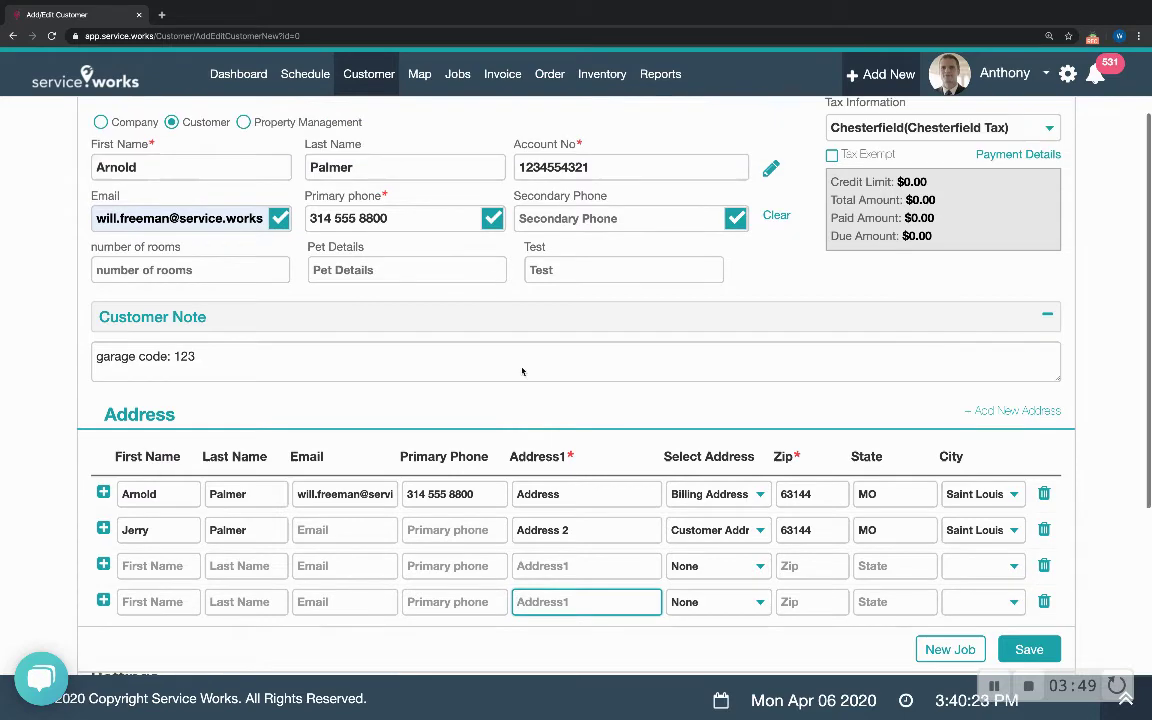
{"action": "scroll", "coordinate": [522, 371], "scroll_direction": "up", "scroll_amount": 2}
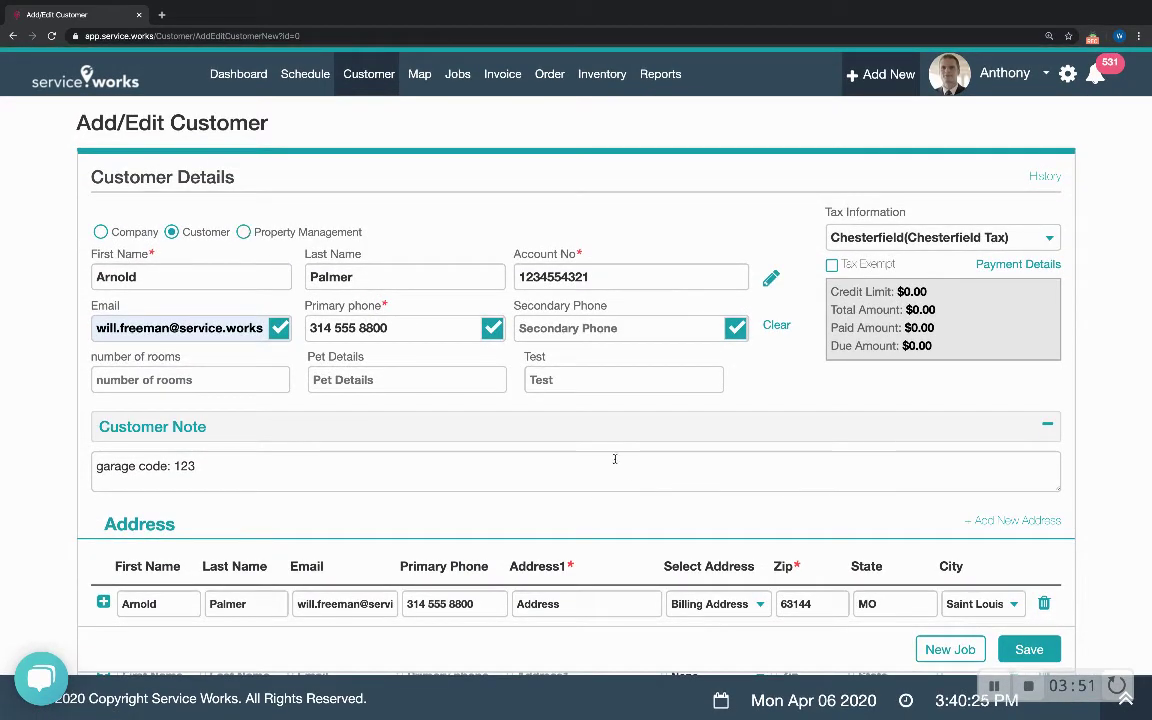
{"action": "scroll", "coordinate": [640, 465], "scroll_direction": "down", "scroll_amount": 4}
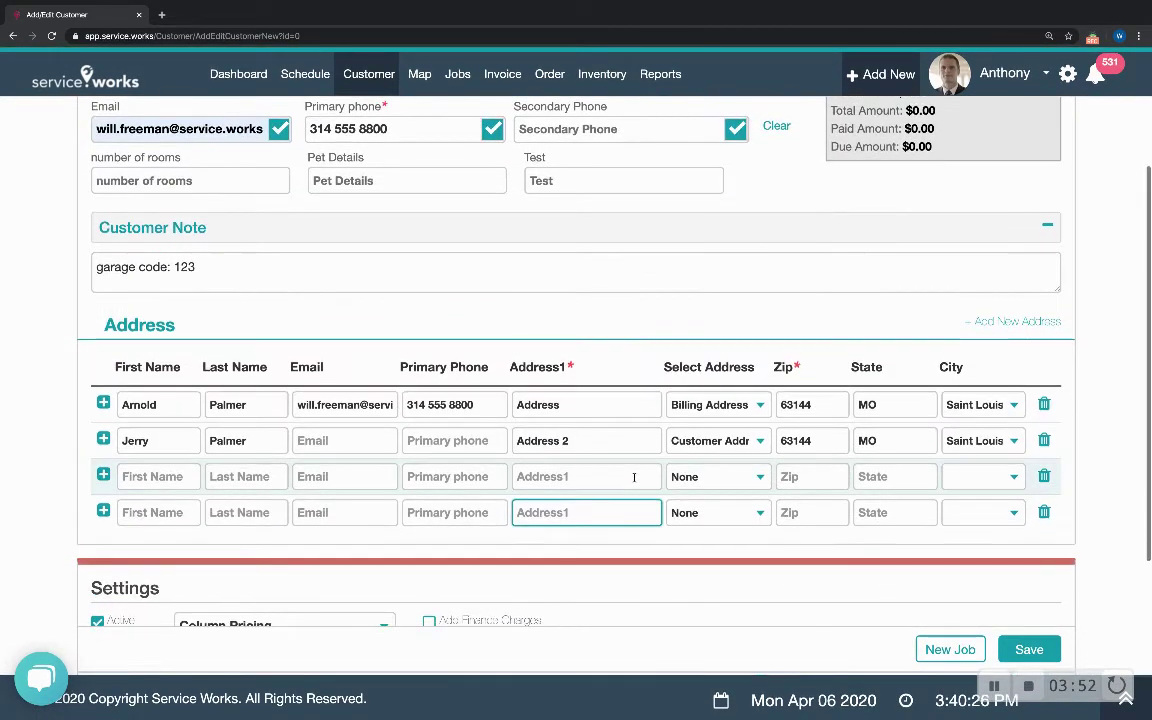
{"action": "left_click", "coordinate": [1044, 477]}
{"action": "left_click", "coordinate": [560, 185]}
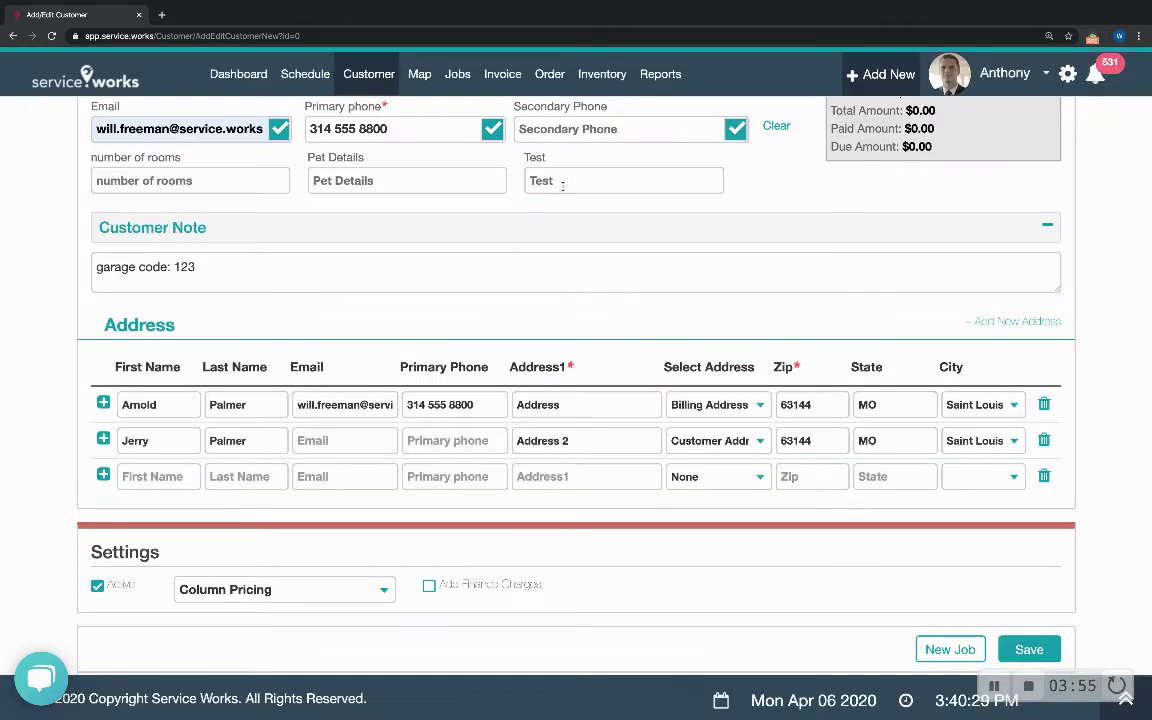
{"action": "left_click", "coordinate": [1044, 477]}
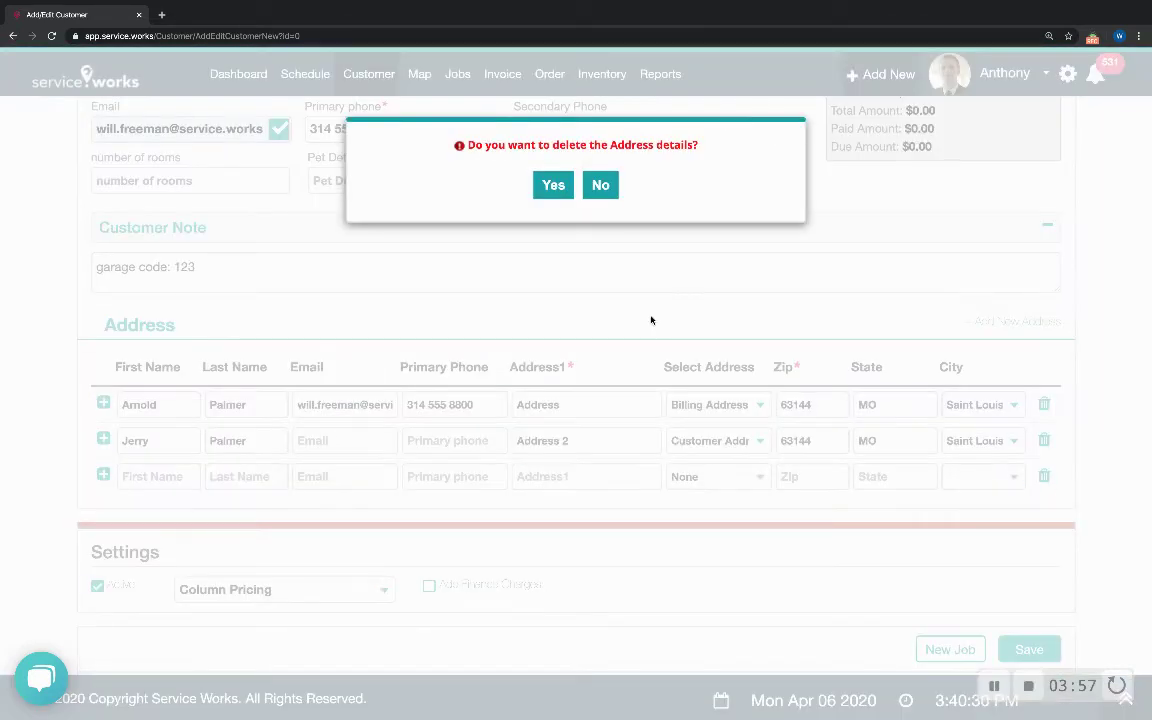
{"action": "left_click", "coordinate": [566, 189]}
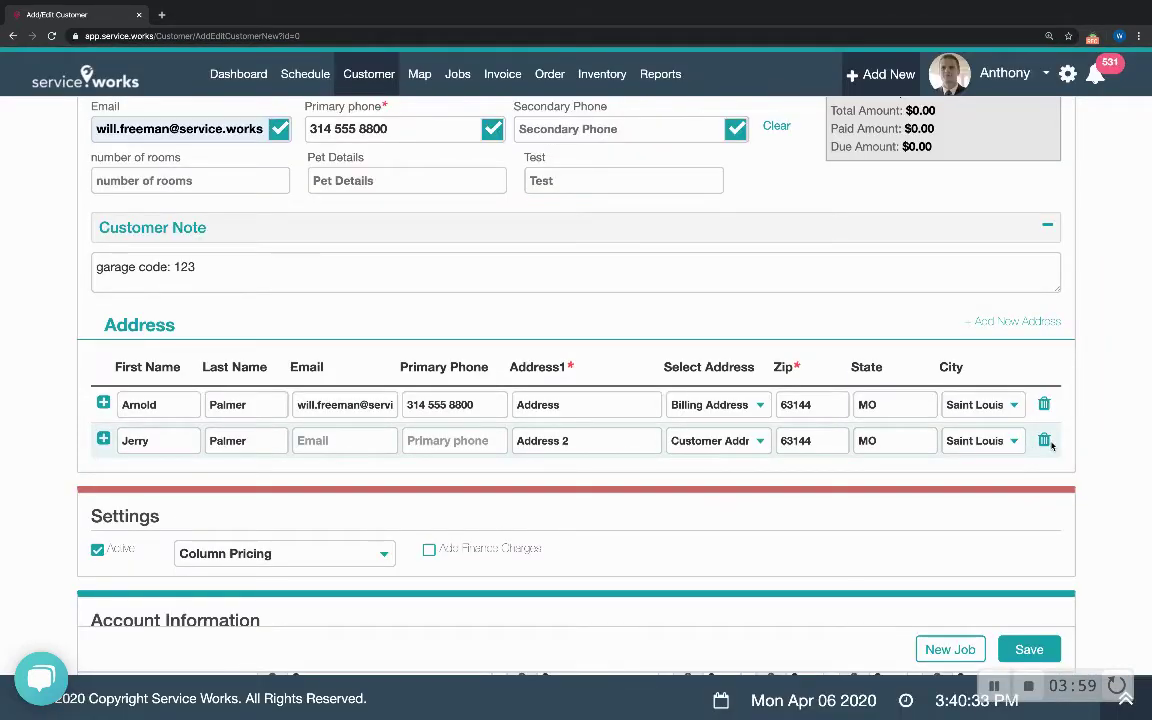
- Delete the second address row and set the remaining address type to Both
{"action": "left_click", "coordinate": [1044, 441]}
{"action": "left_click", "coordinate": [552, 185]}
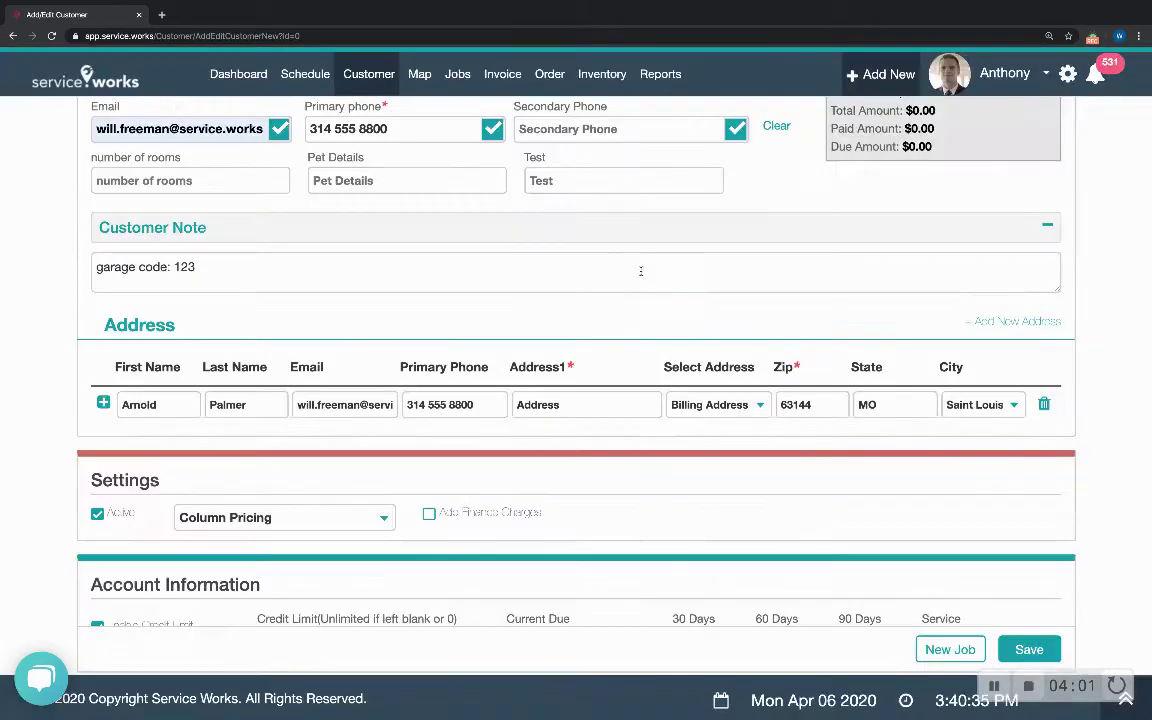
{"action": "left_click", "coordinate": [710, 405]}
{"action": "left_click", "coordinate": [705, 401]}
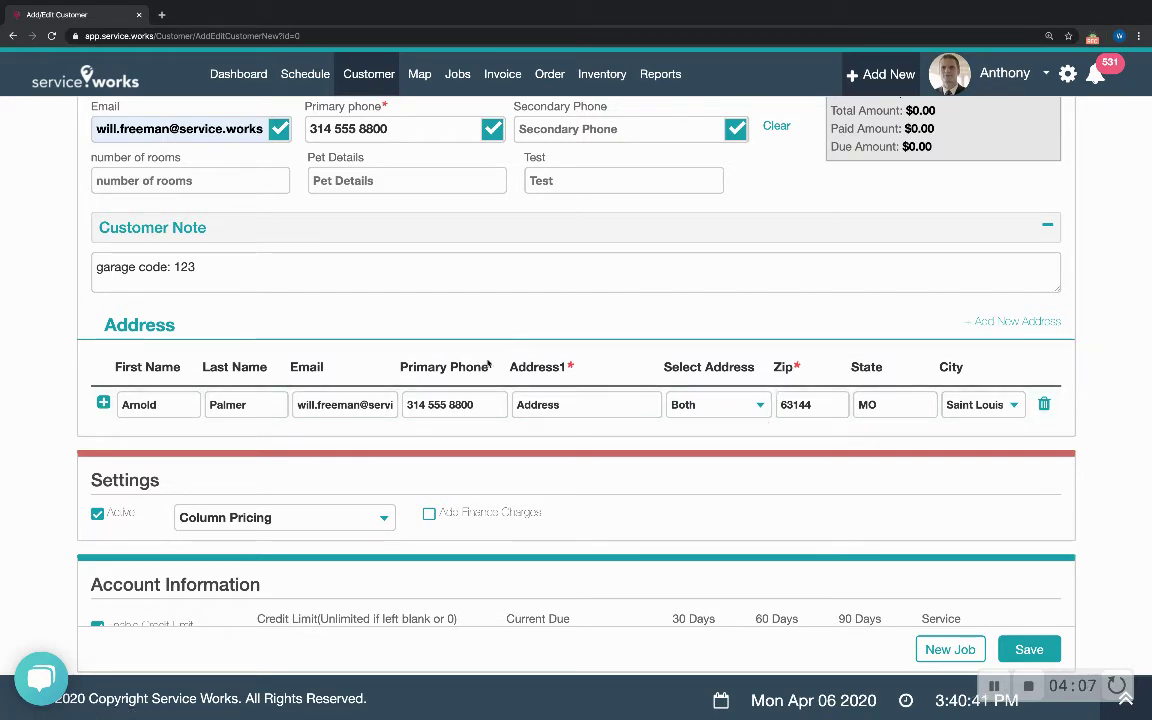
{"action": "scroll", "coordinate": [596, 360], "scroll_direction": "down", "scroll_amount": 1}
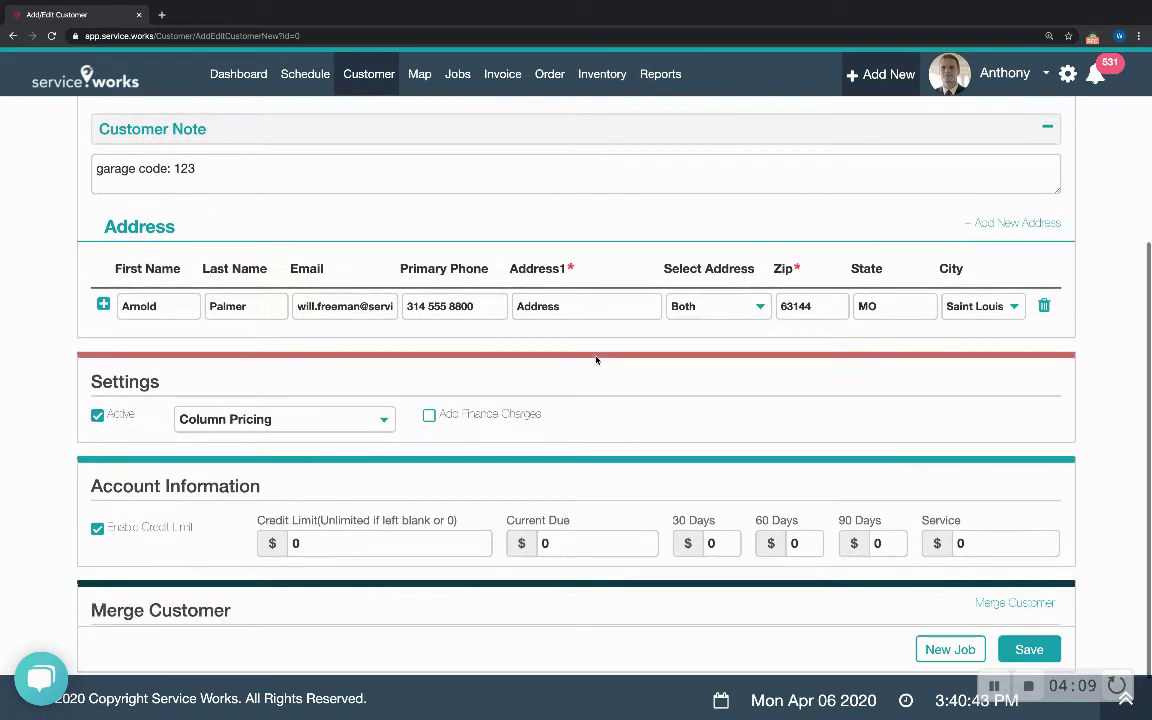
{"action": "scroll", "coordinate": [500, 372], "scroll_direction": "down", "scroll_amount": 1}
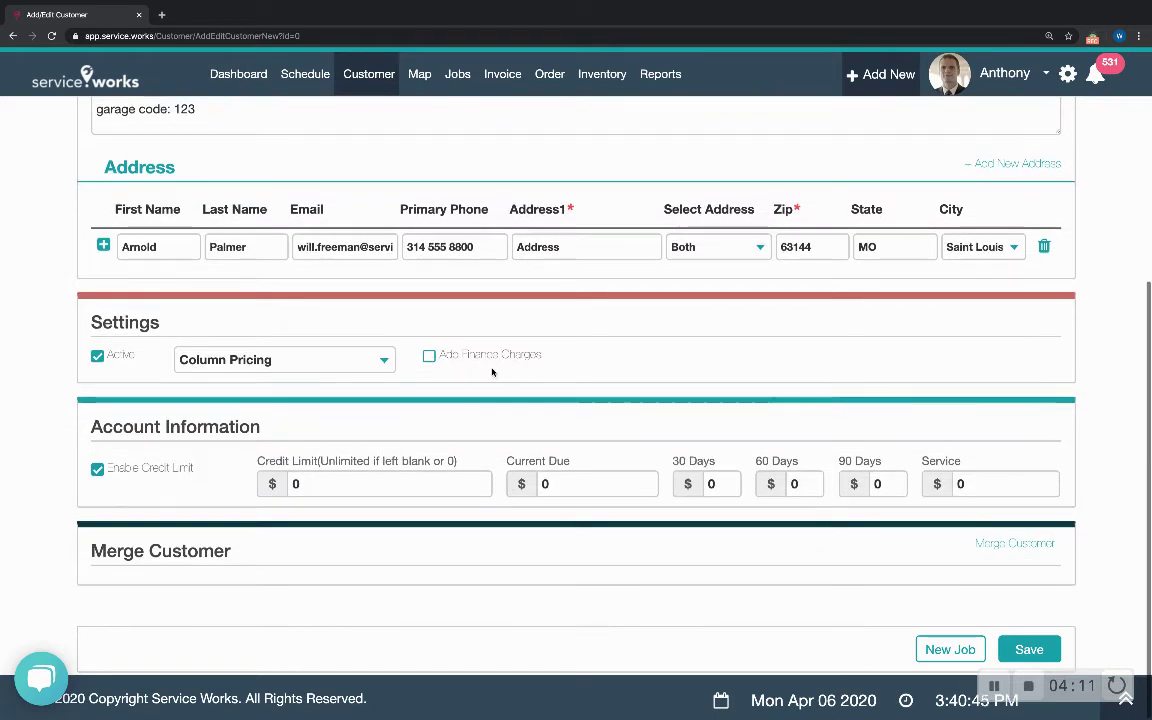
{"action": "left_click", "coordinate": [381, 359]}
{"action": "left_click", "coordinate": [381, 359]}
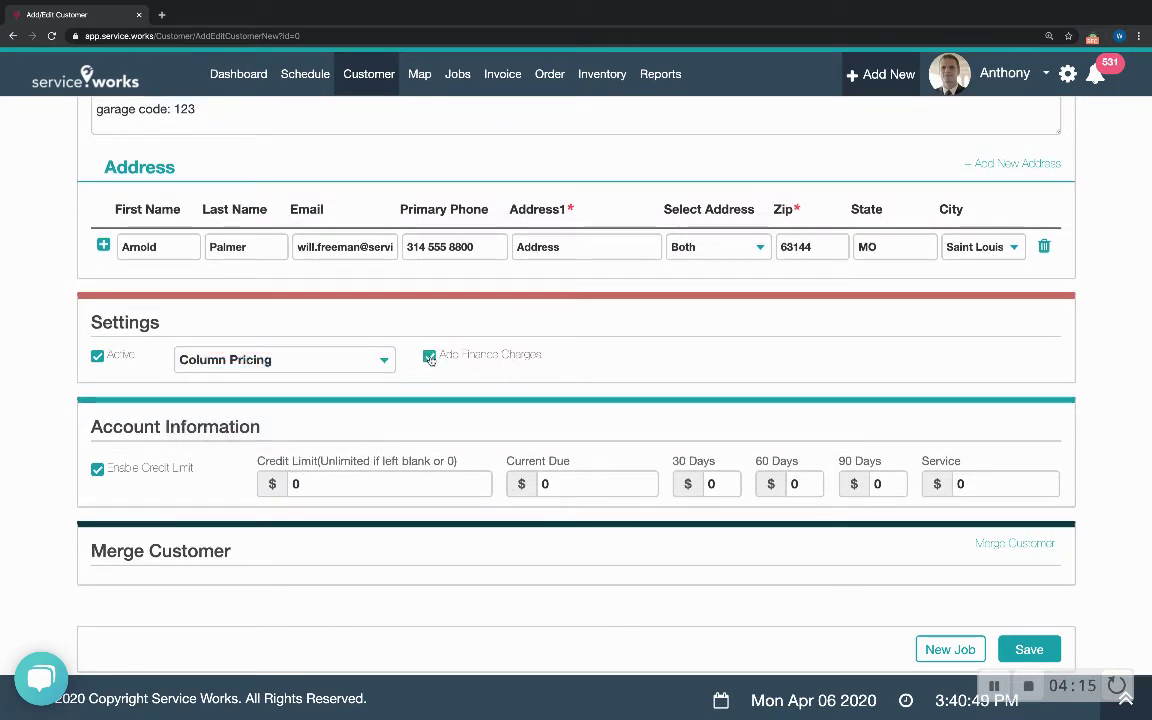
{"action": "left_click", "coordinate": [430, 358]}
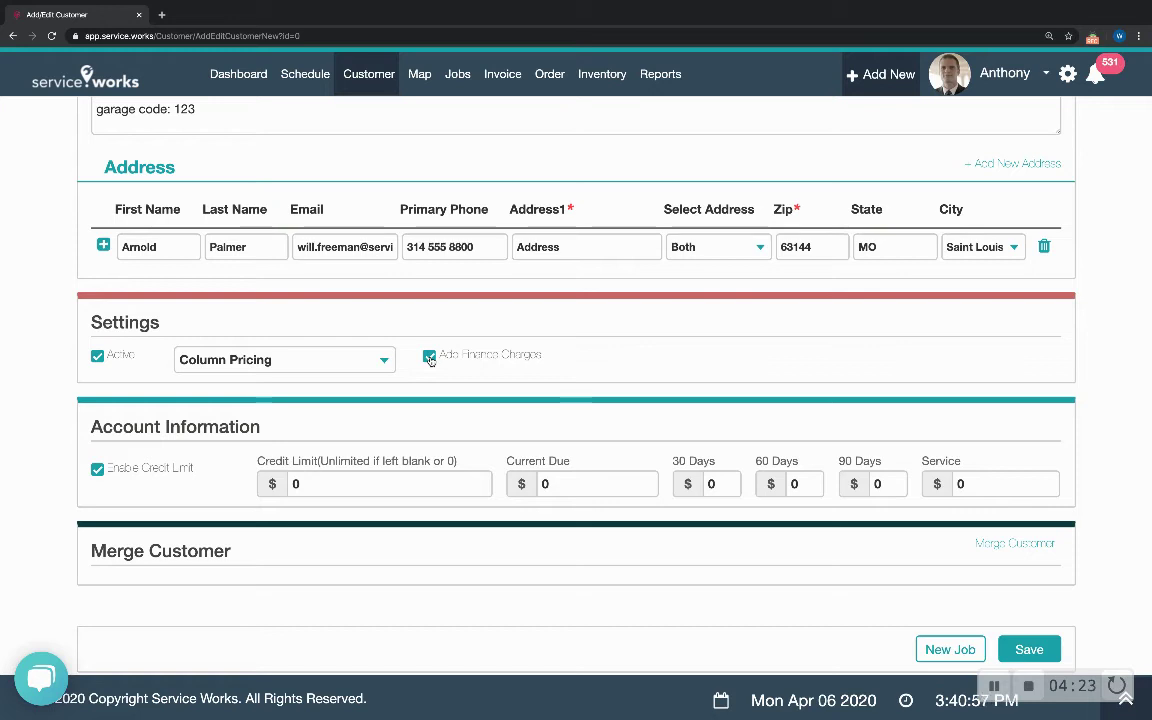
{"action": "left_click", "coordinate": [430, 358]}
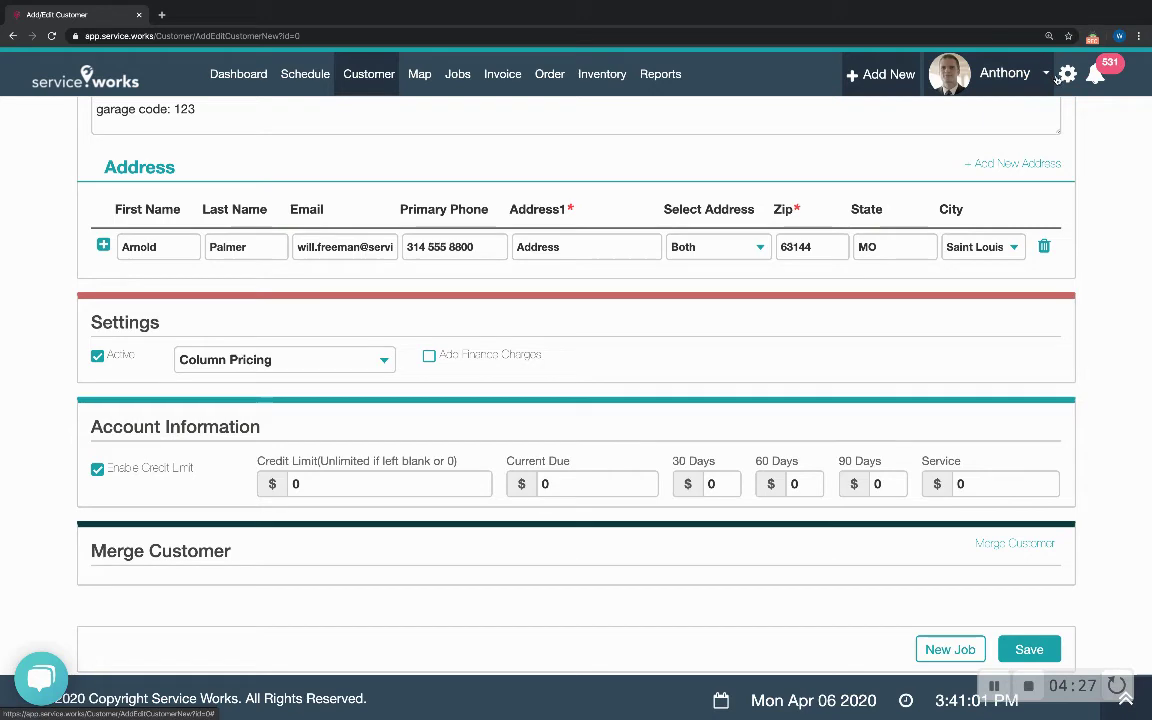
{"action": "left_click", "coordinate": [323, 480]}
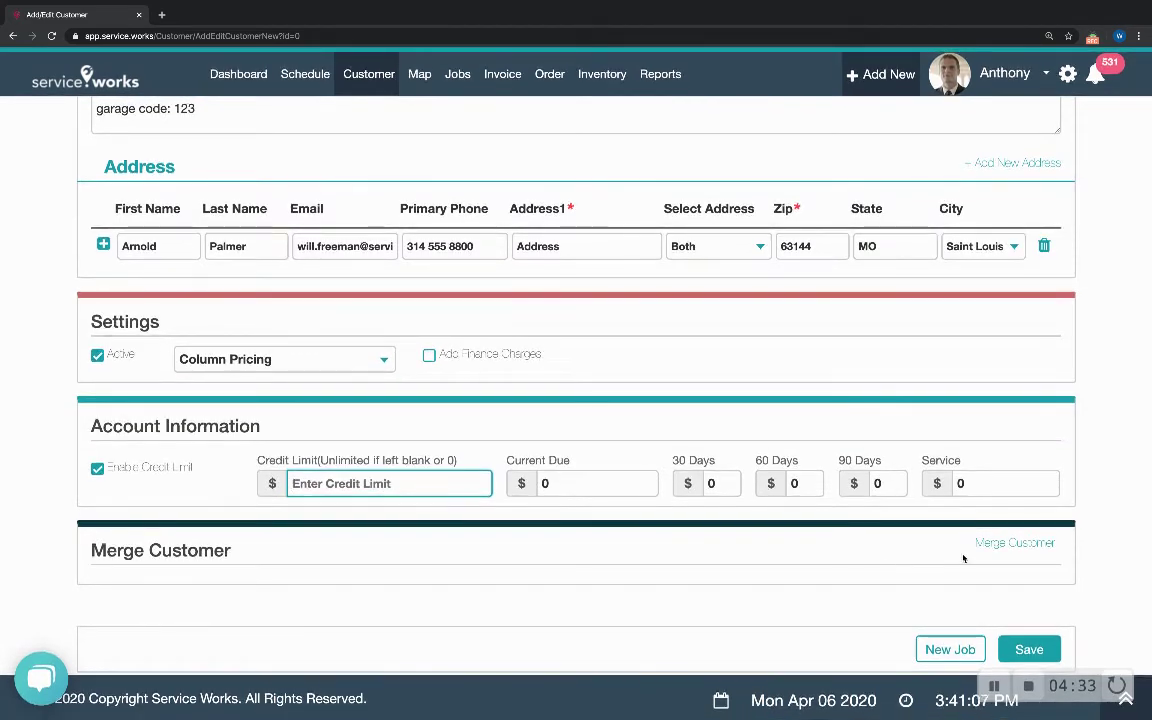
{"action": "left_click", "coordinate": [993, 545]}
{"action": "scroll", "coordinate": [990, 500], "scroll_direction": "down", "scroll_amount": 2}
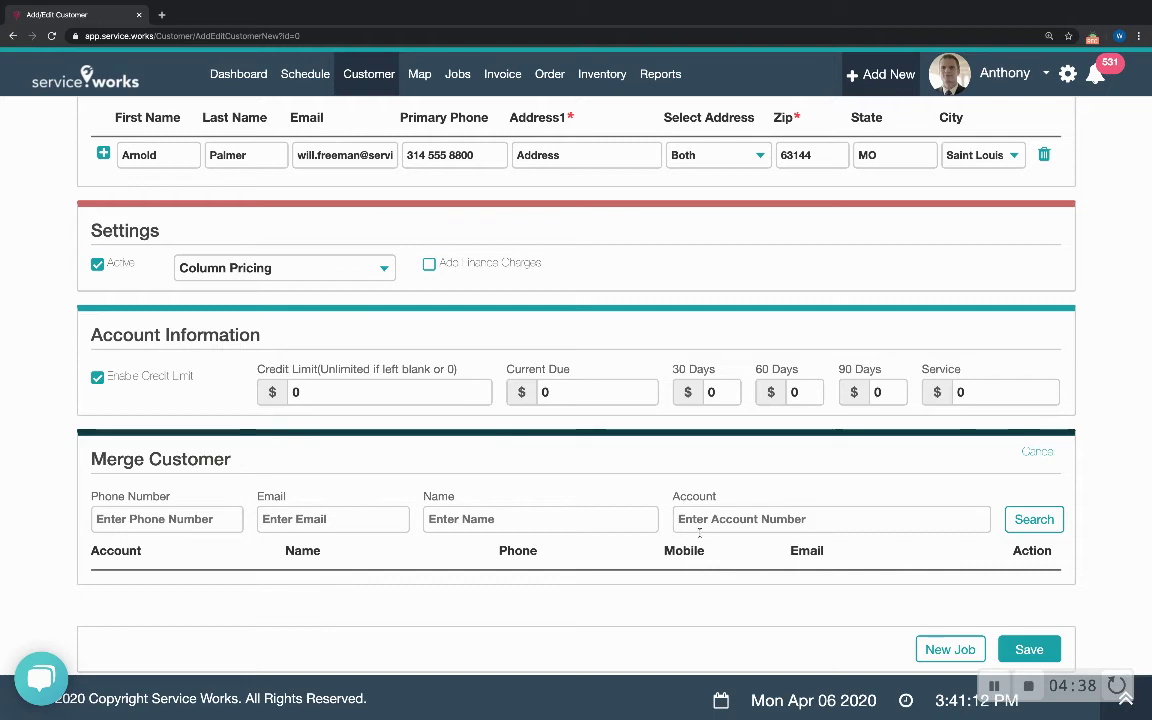
{"action": "left_click", "coordinate": [1037, 452]}
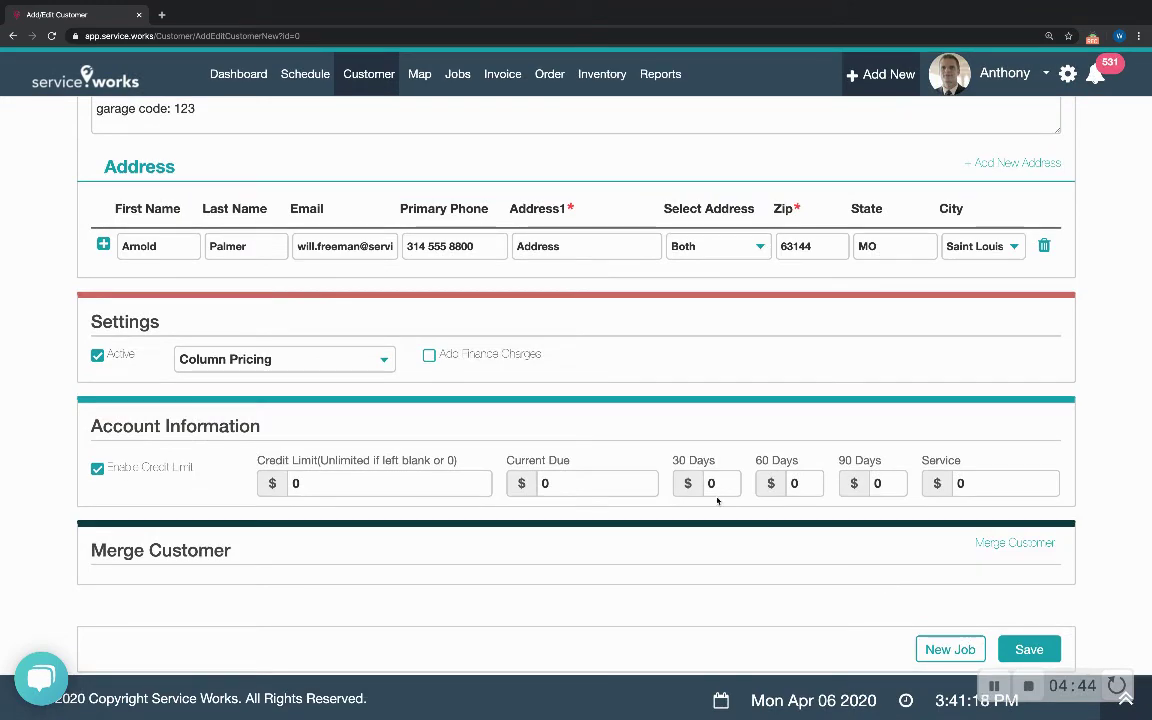
{"action": "scroll", "coordinate": [663, 455], "scroll_direction": "up", "scroll_amount": 4}
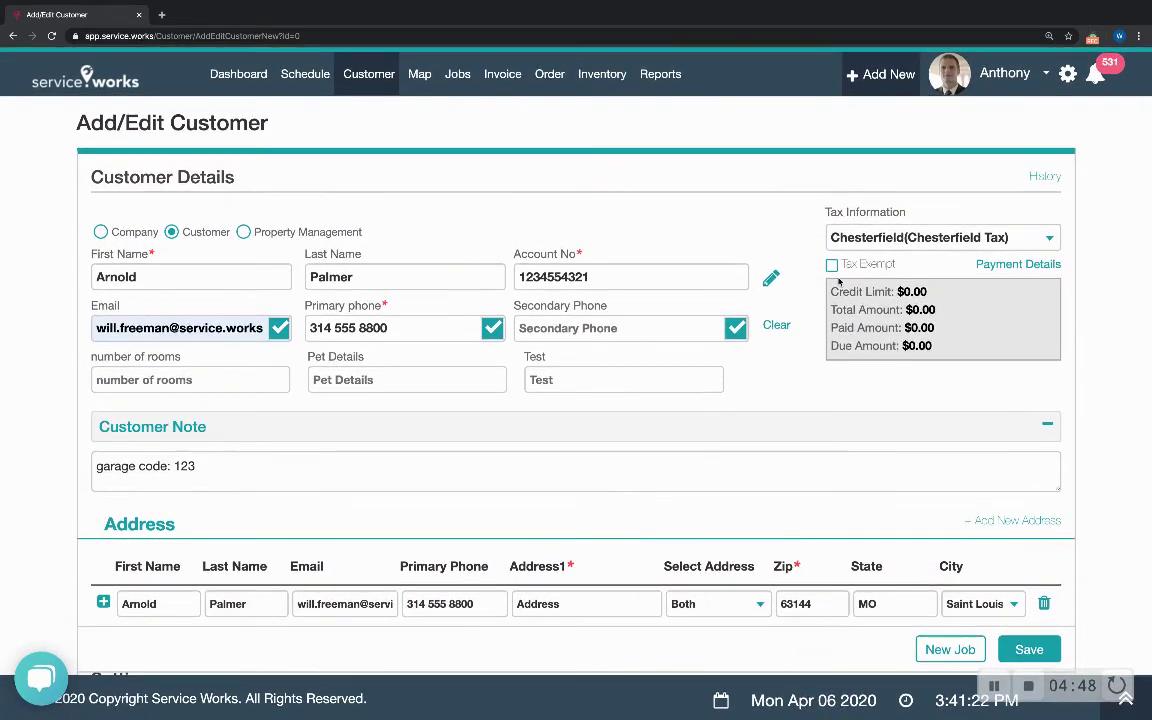
{"action": "left_click", "coordinate": [880, 239]}
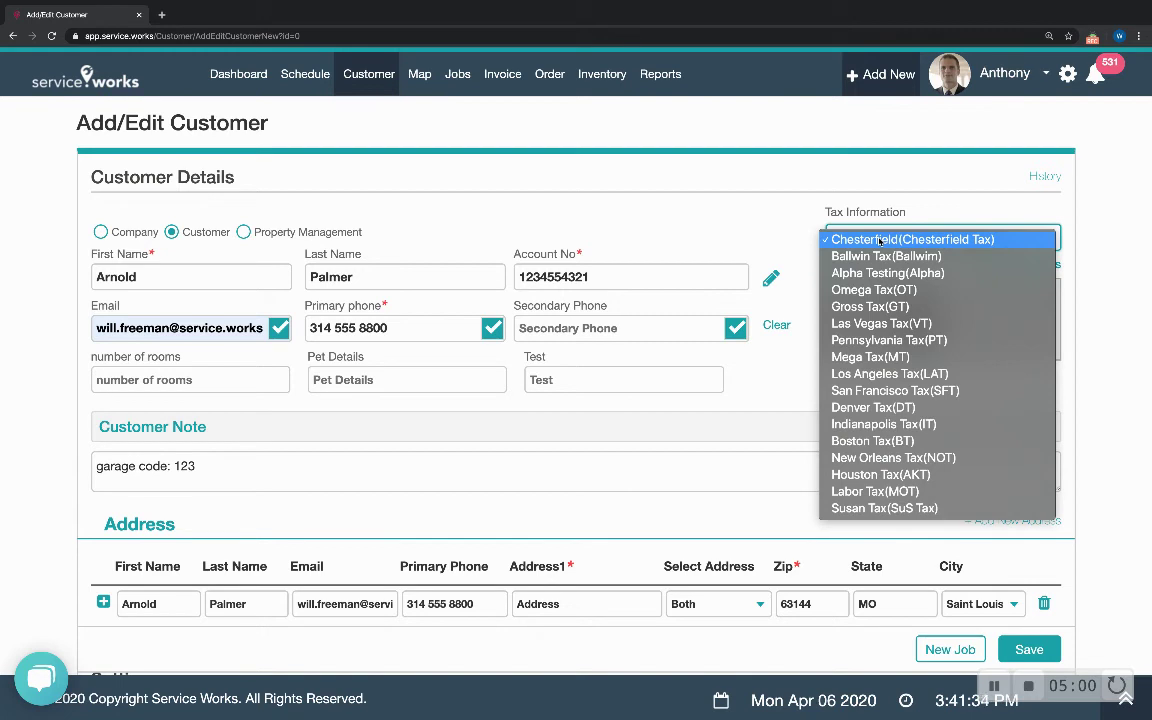
{"action": "left_click", "coordinate": [885, 256]}
{"action": "left_click", "coordinate": [887, 241]}
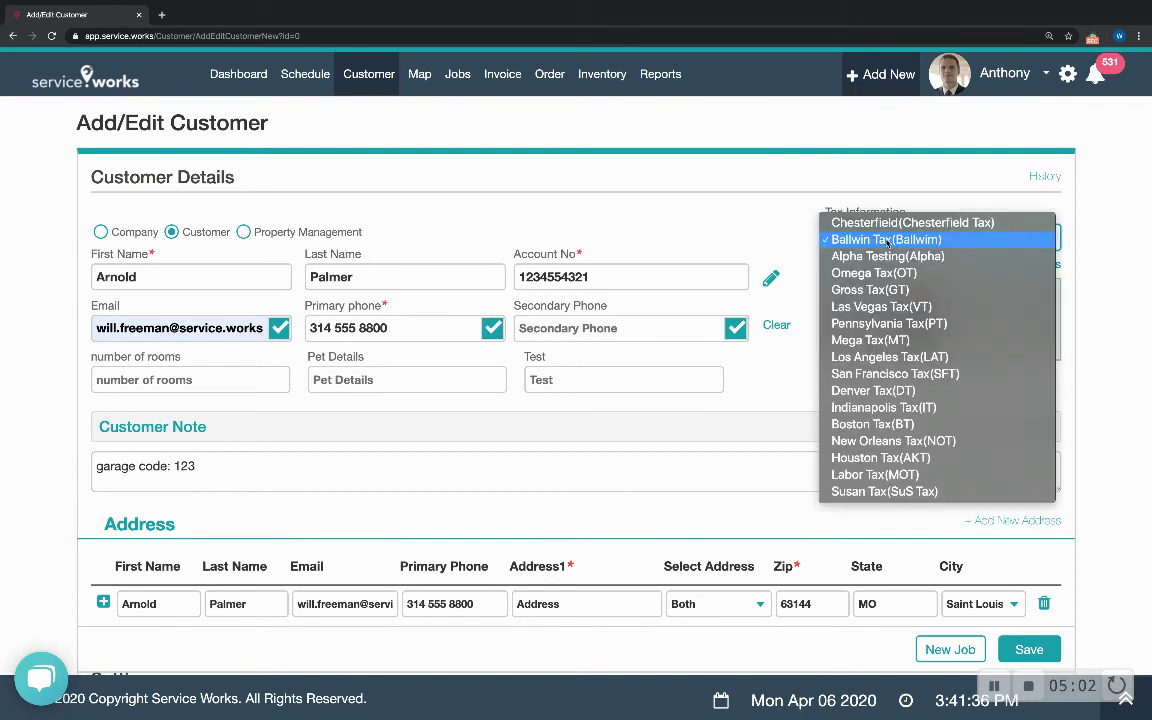
{"action": "left_click", "coordinate": [884, 223]}
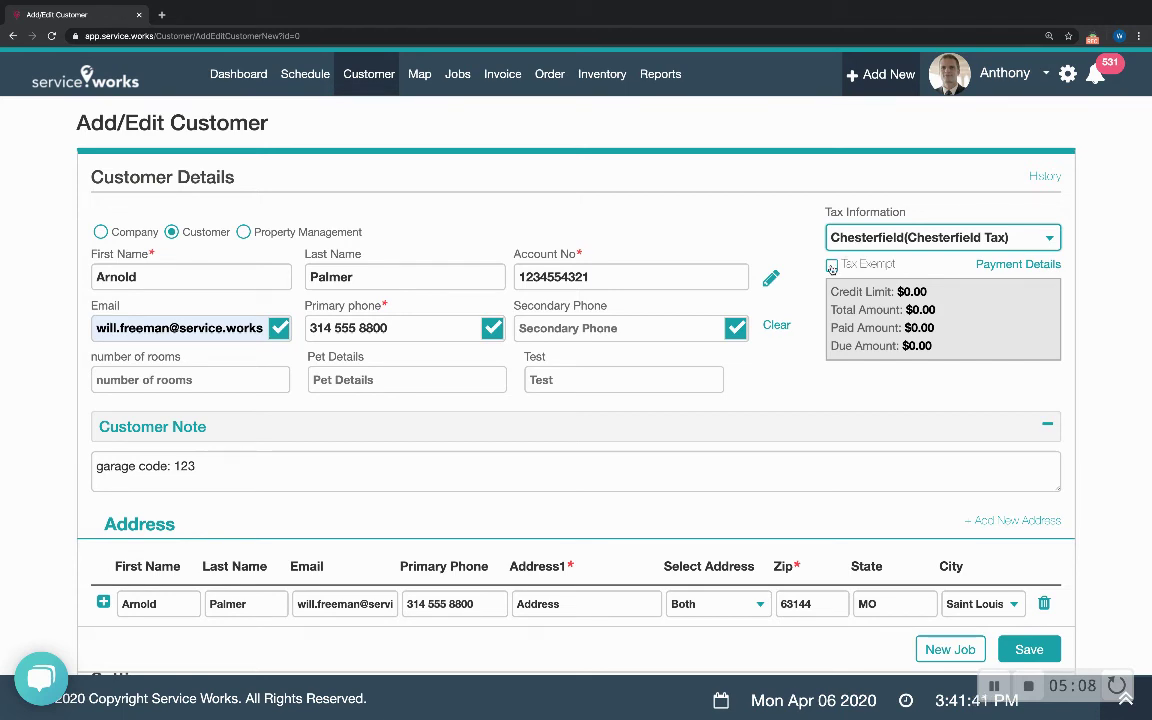
{"action": "left_click", "coordinate": [832, 266]}
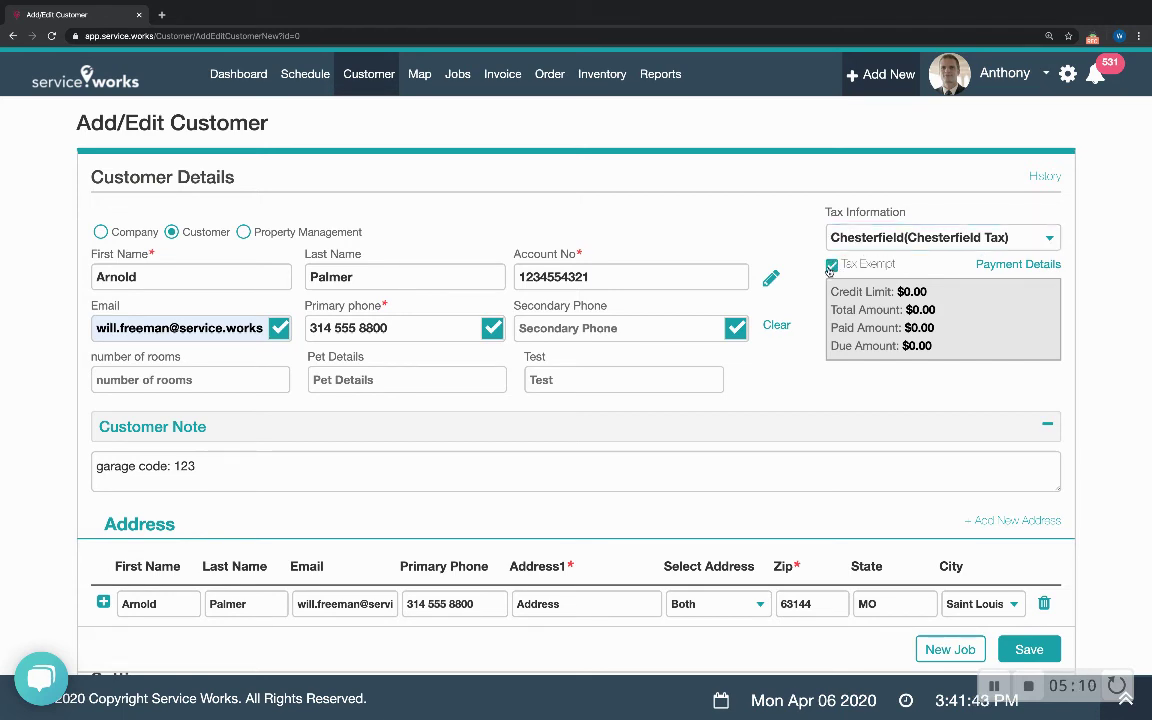
{"action": "left_click", "coordinate": [832, 266]}
{"action": "scroll", "coordinate": [800, 280], "scroll_direction": "down", "scroll_amount": 5}
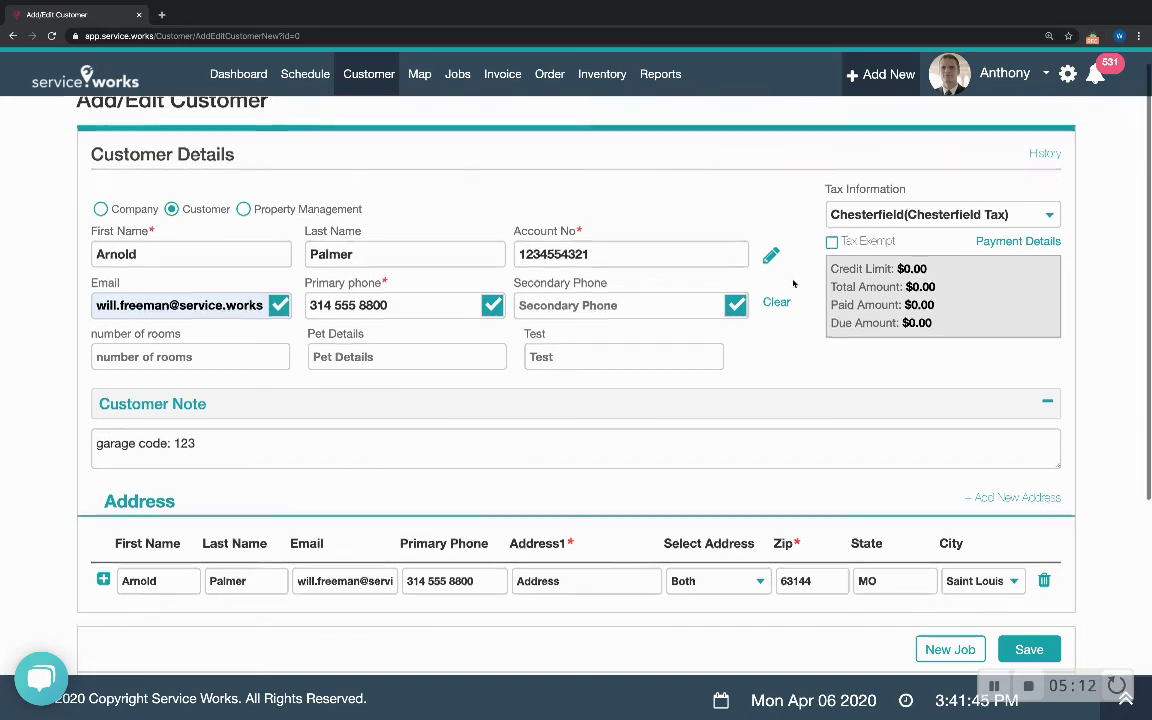
{"action": "scroll", "coordinate": [793, 284], "scroll_direction": "up", "scroll_amount": 5}
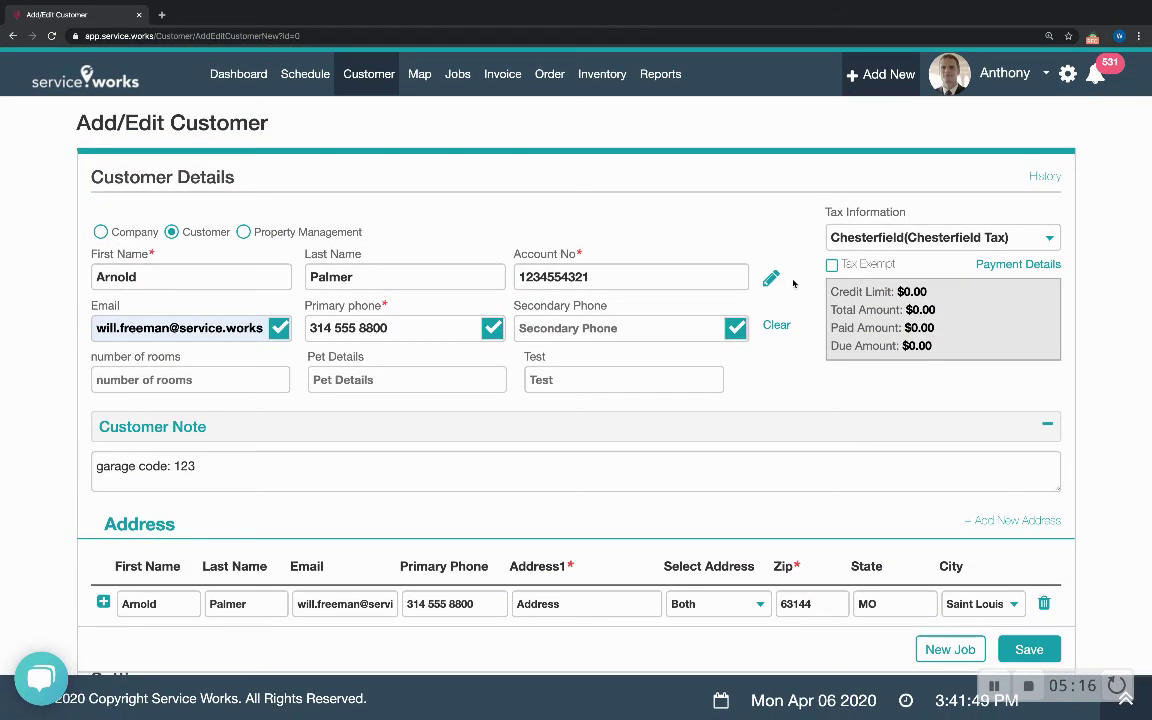
- Save the new customer record and return to the Customers list
{"action": "left_click", "coordinate": [1022, 650]}
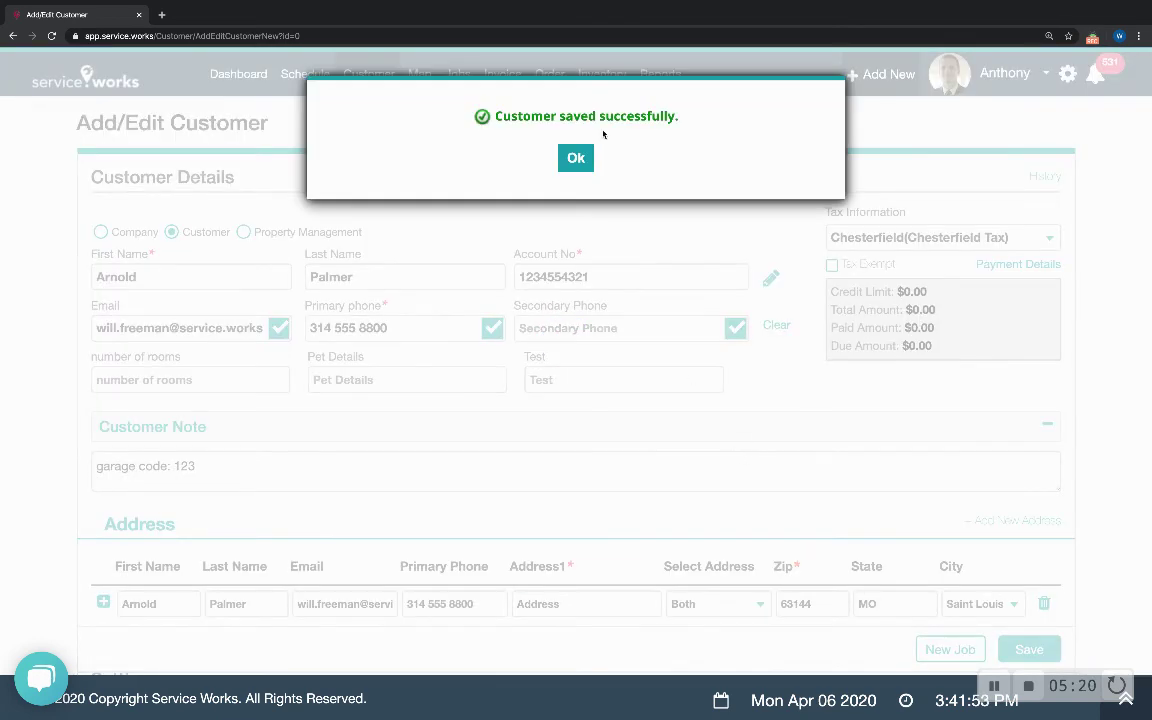
{"action": "left_click", "coordinate": [576, 160]}
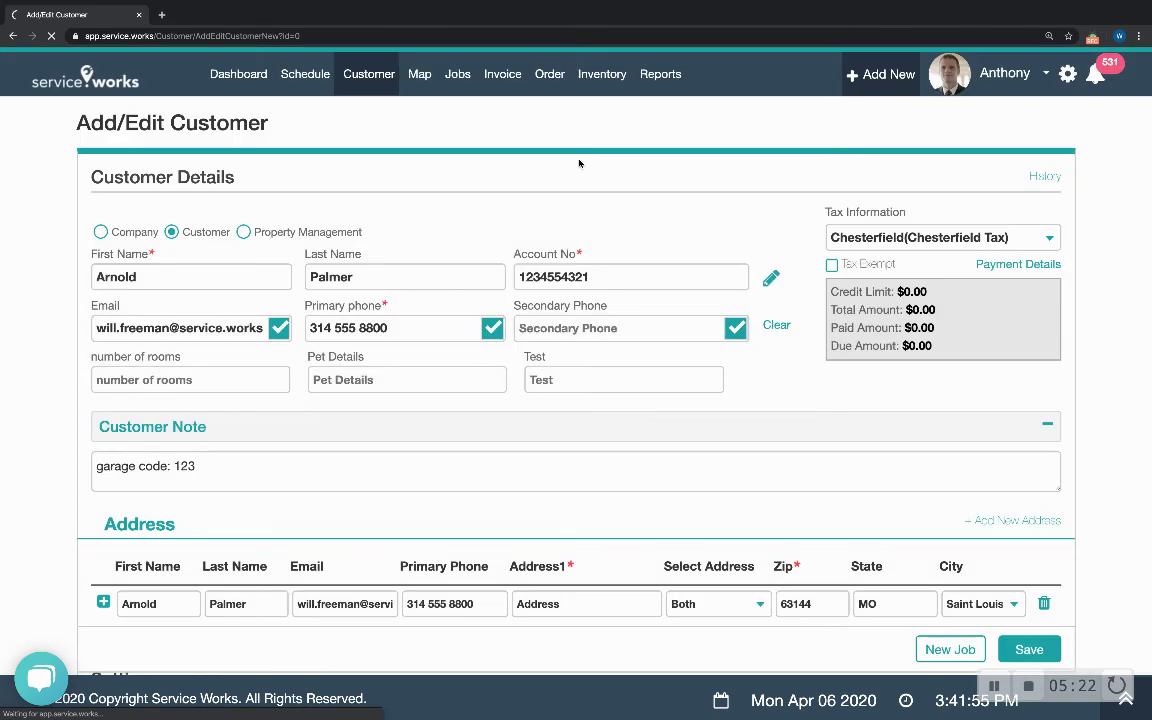
{"action": "mouse_move", "coordinate": [369, 74]}
{"action": "left_click", "coordinate": [377, 108]}
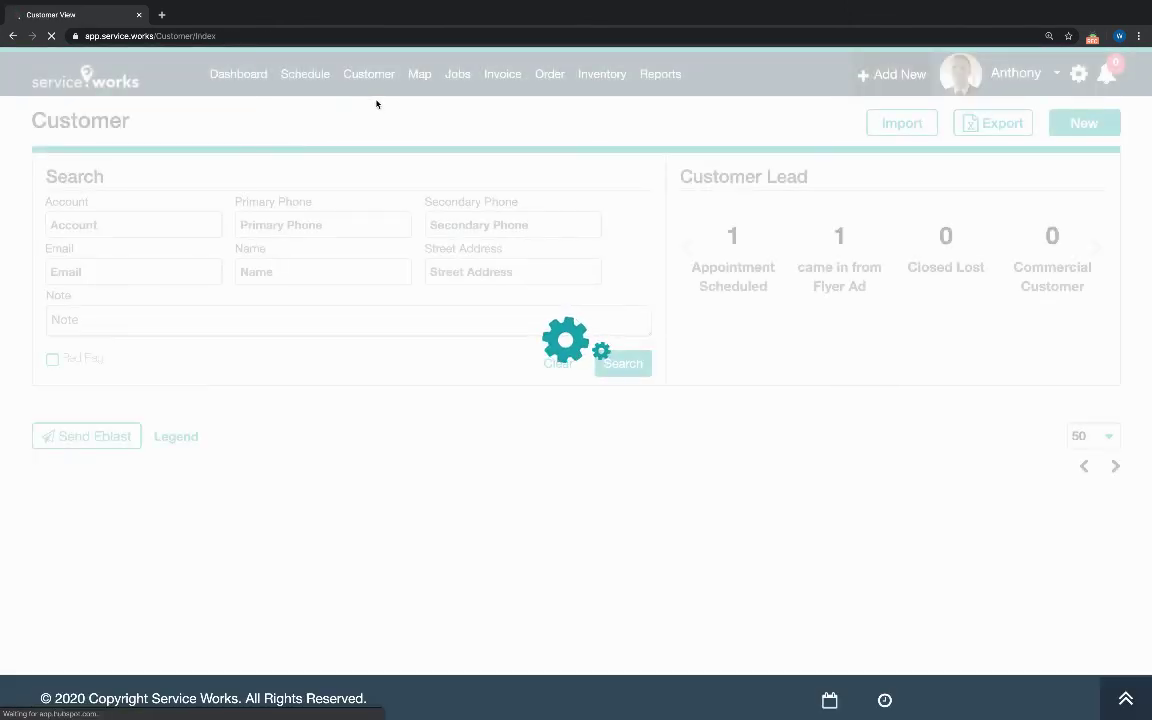
- Search the Customers list by the customer's full name to find the saved record
{"action": "left_click", "coordinate": [335, 267]}
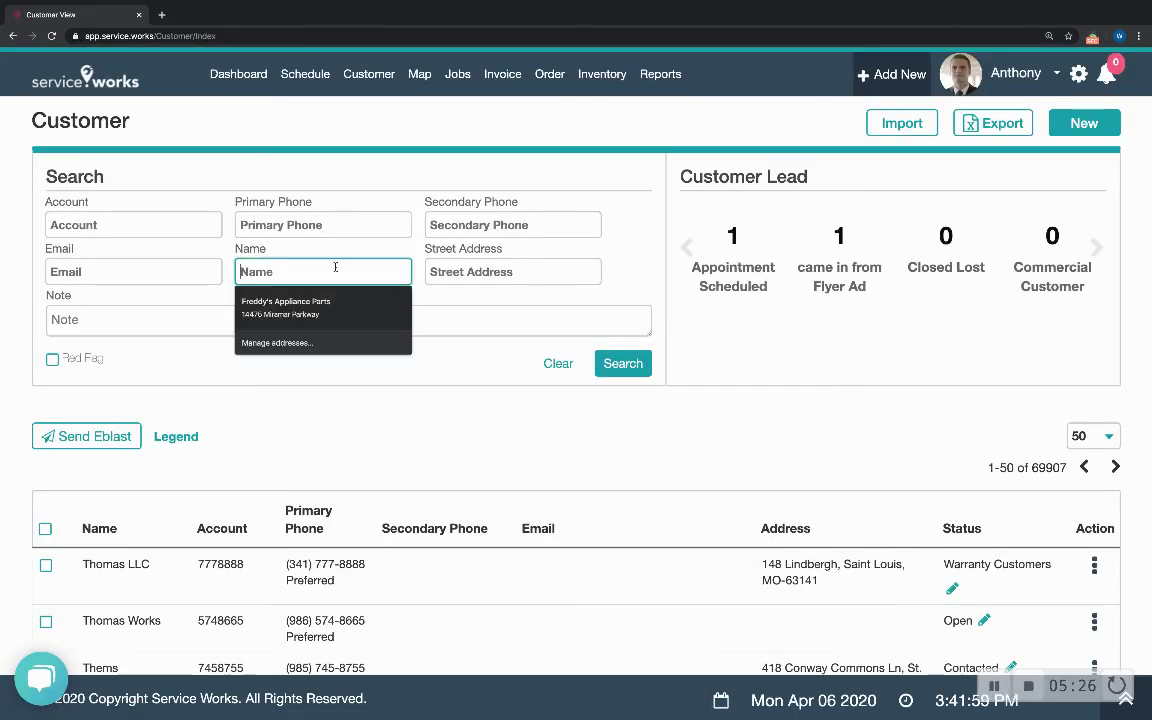
{"action": "type", "text": "Arnold Palmer"}
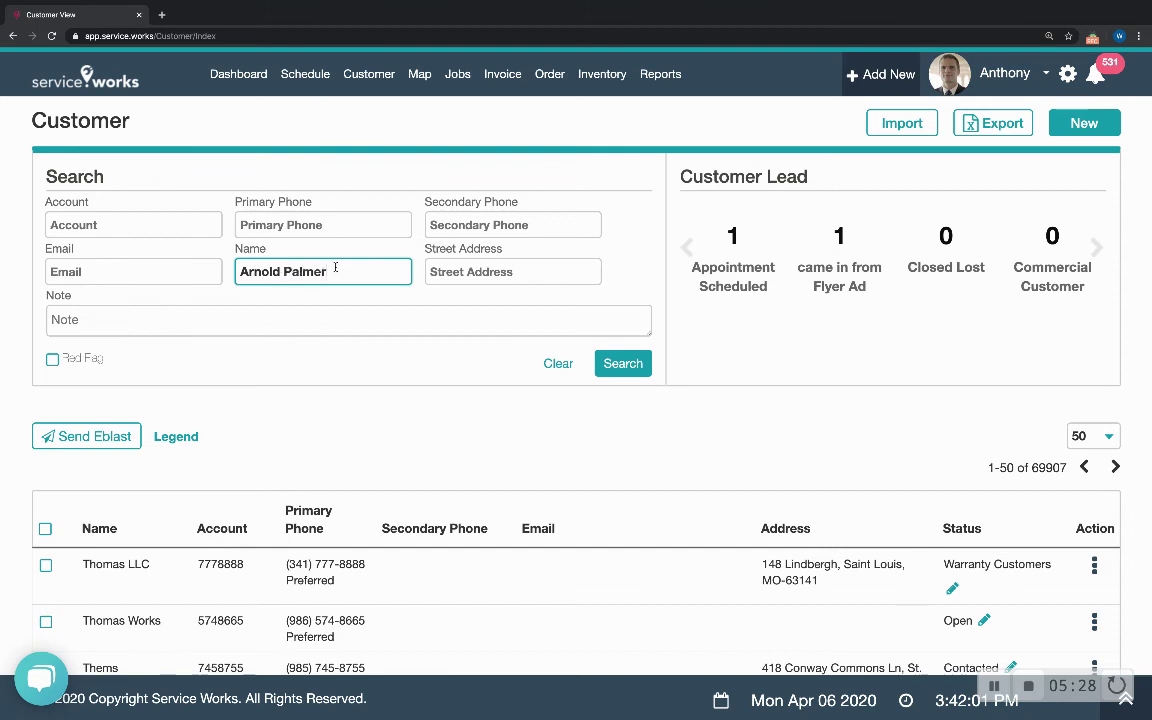
{"action": "key", "text": "Return"}
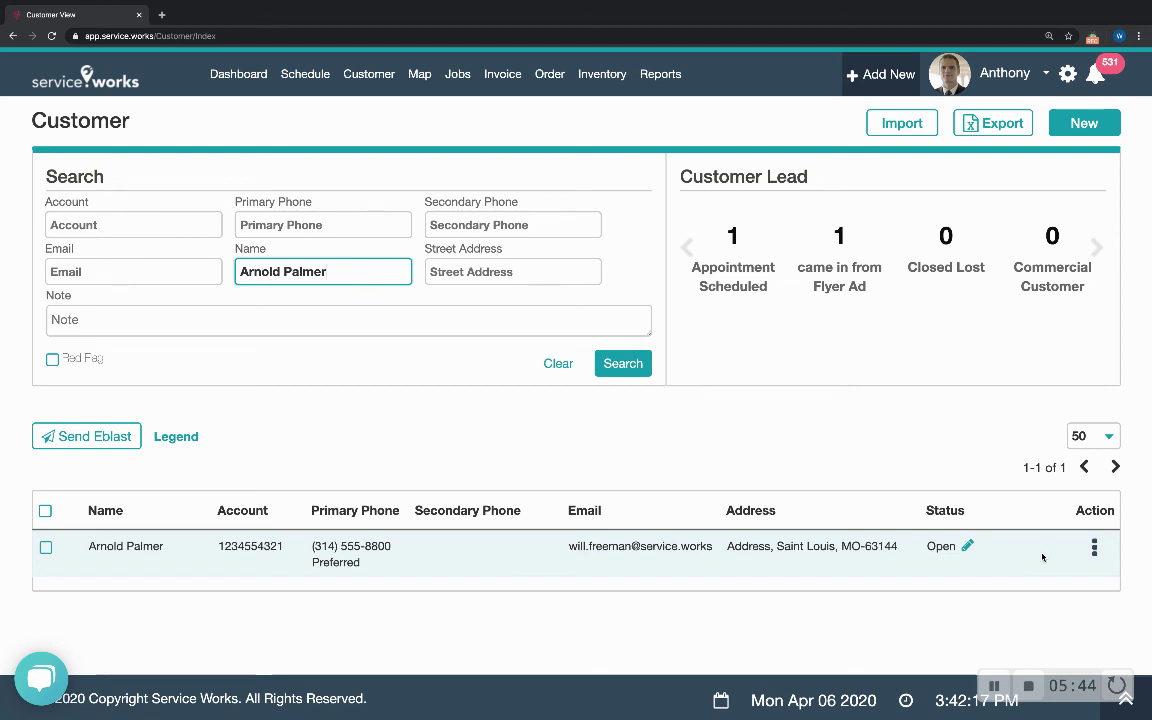
{"action": "left_click", "coordinate": [1073, 556]}
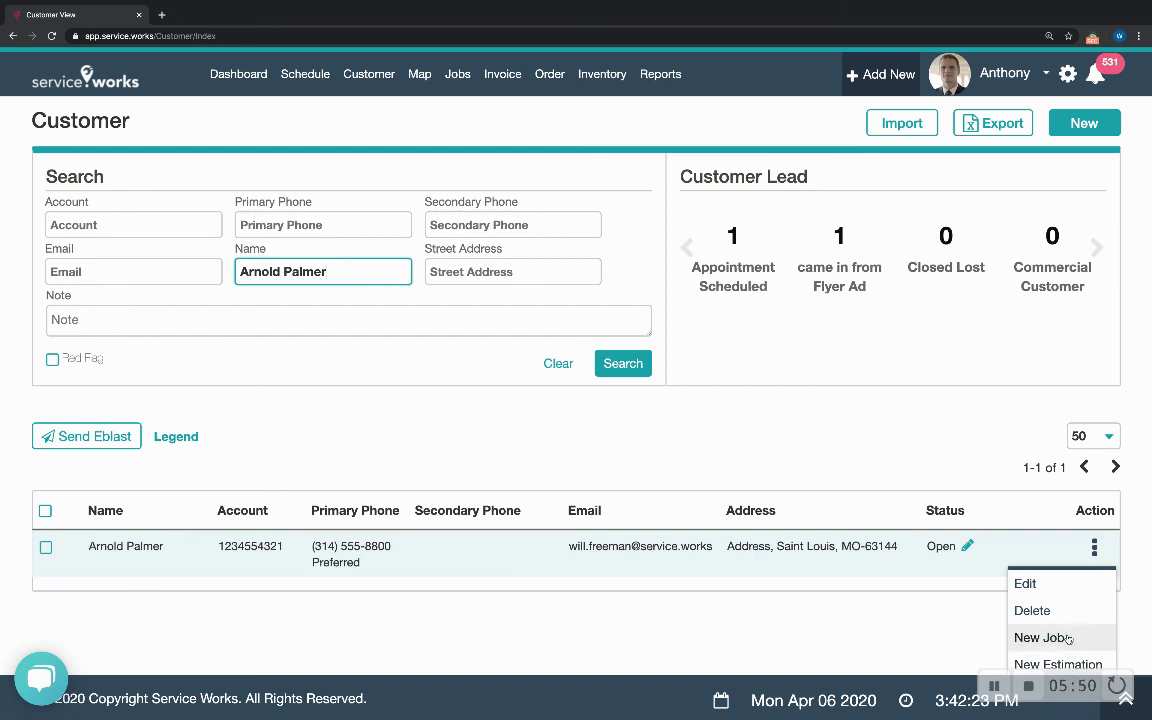
- Create a new job for the found customer and review the prefilled Create New Job form
{"action": "left_click", "coordinate": [1068, 638]}
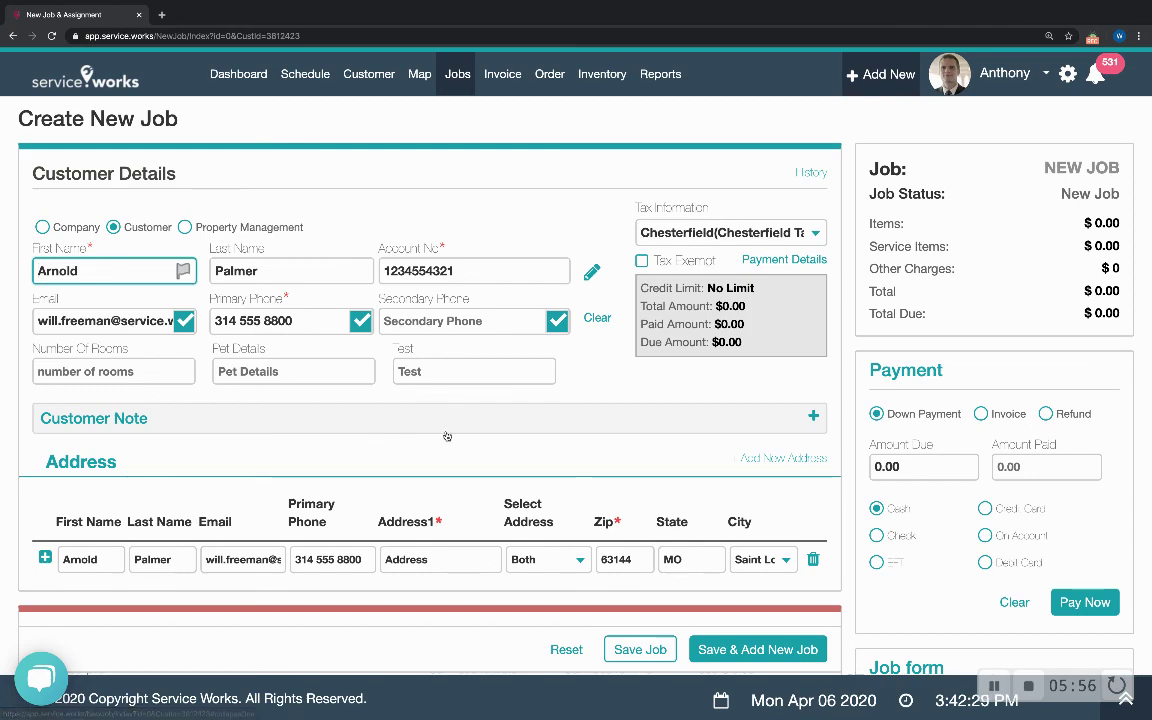
{"action": "scroll", "coordinate": [447, 436], "scroll_direction": "down", "scroll_amount": 7}
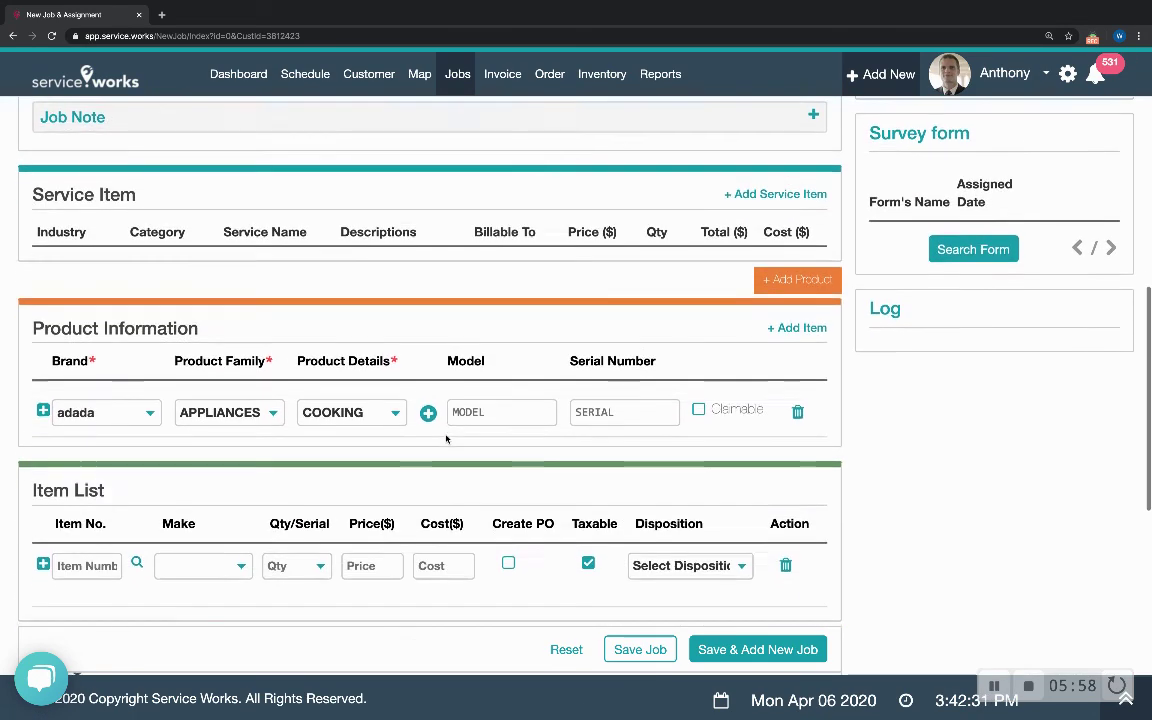
{"action": "scroll", "coordinate": [446, 438], "scroll_direction": "up", "scroll_amount": 8}
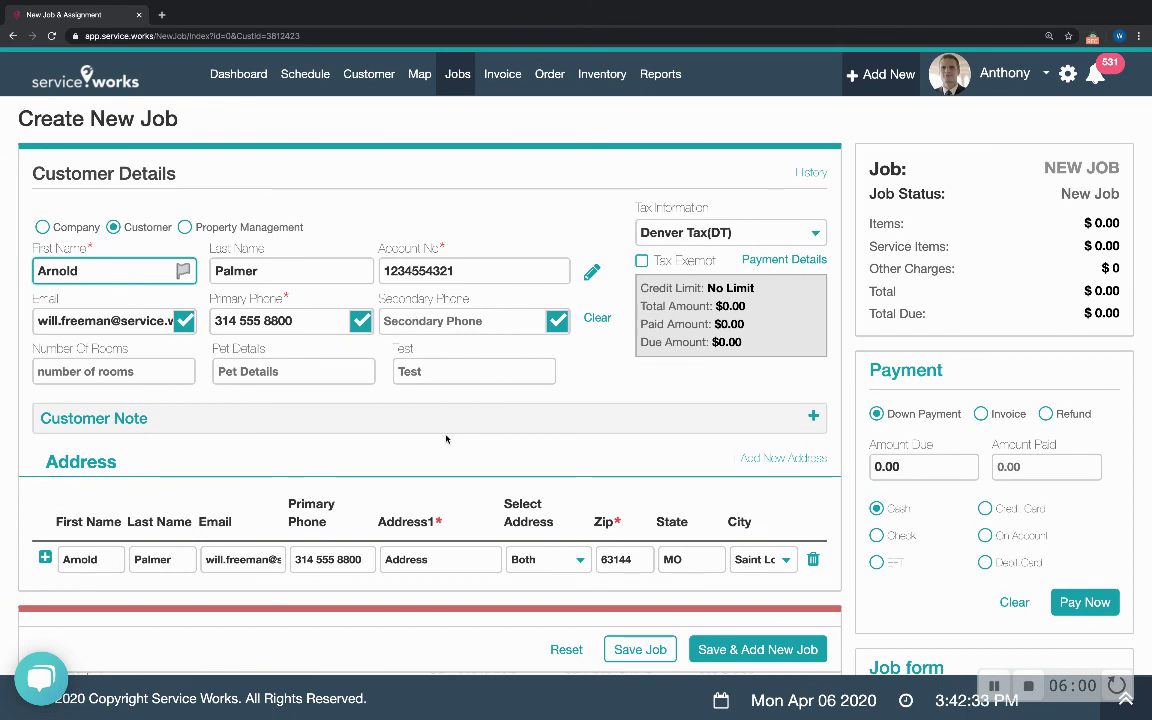